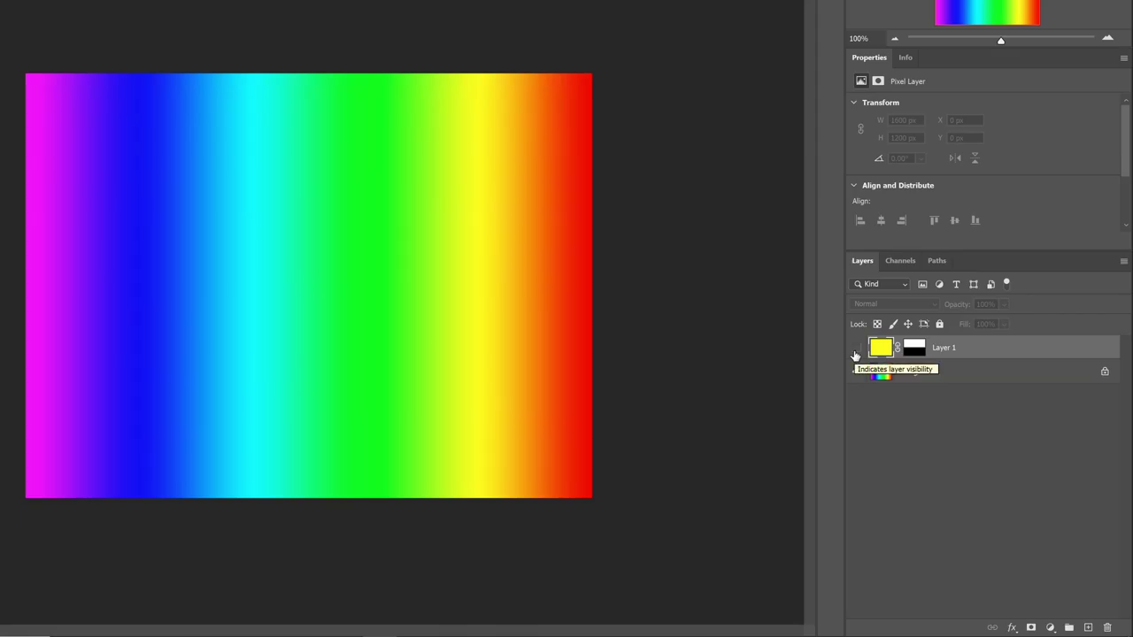
Make the yellow Layer 1 visible over the rainbow gradient with its opacity at 0%
left_click(855, 350)
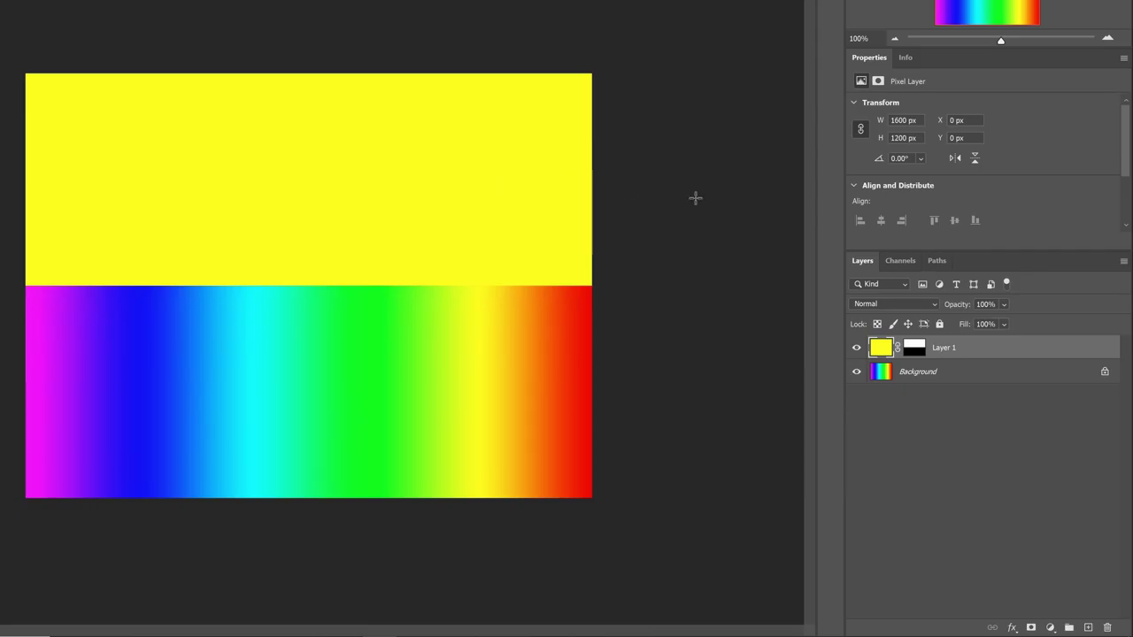
left_click(1004, 304)
left_click_drag(1041, 322, 956, 324)
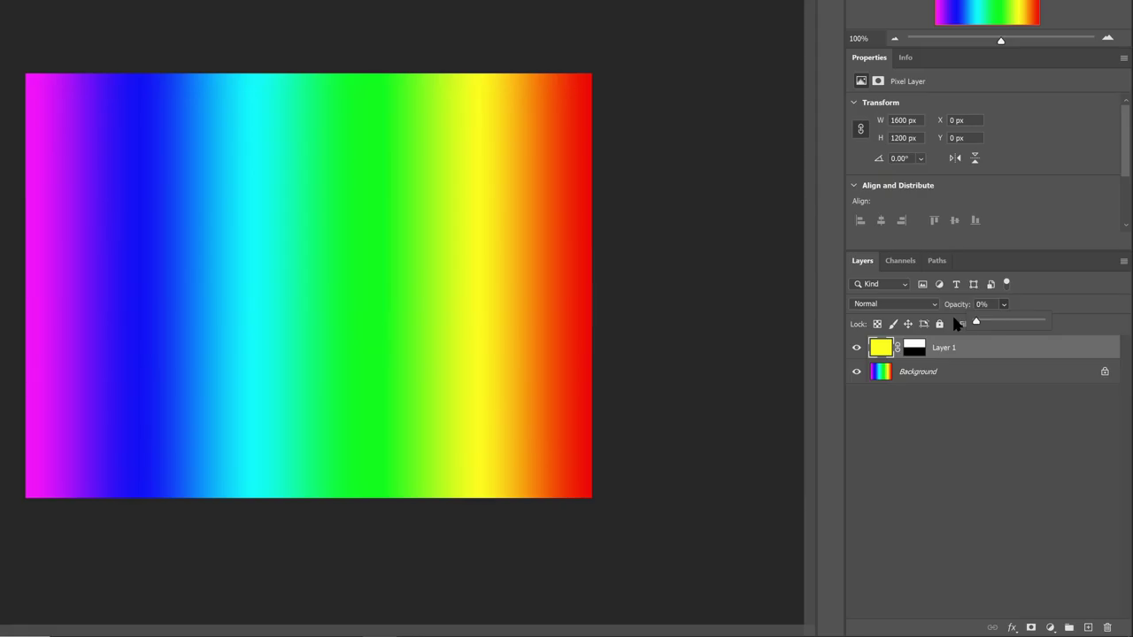
Set Layer 1's blend mode to Multiply and its opacity to 41%
left_click(931, 304)
left_click(931, 305)
left_click(925, 324)
left_click(1003, 305)
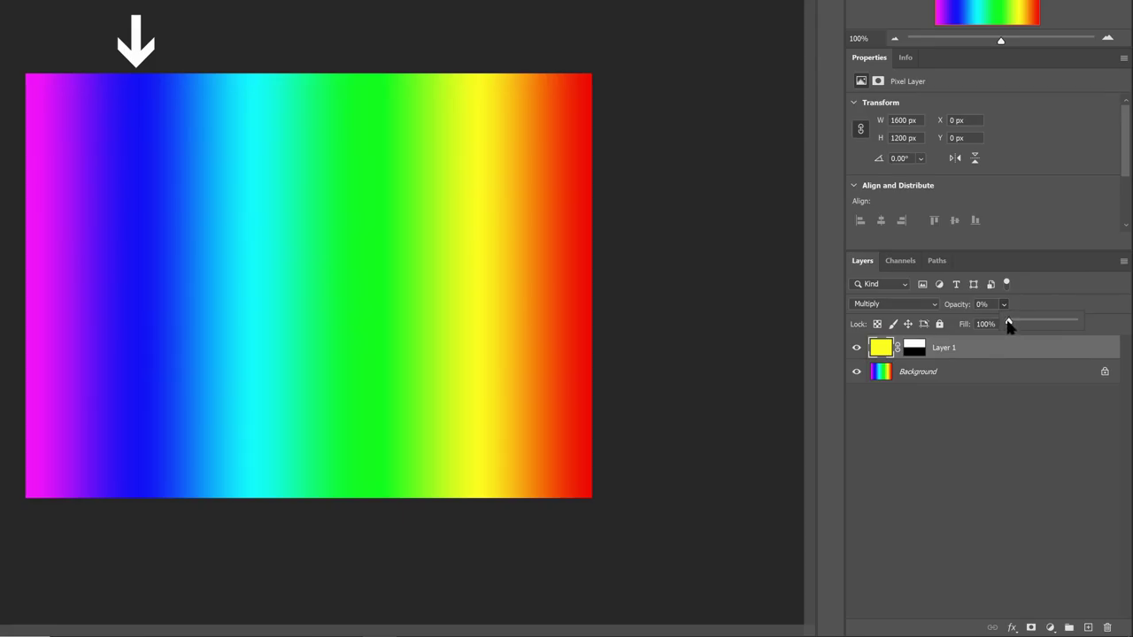
left_click_drag(1008, 325, 1046, 298)
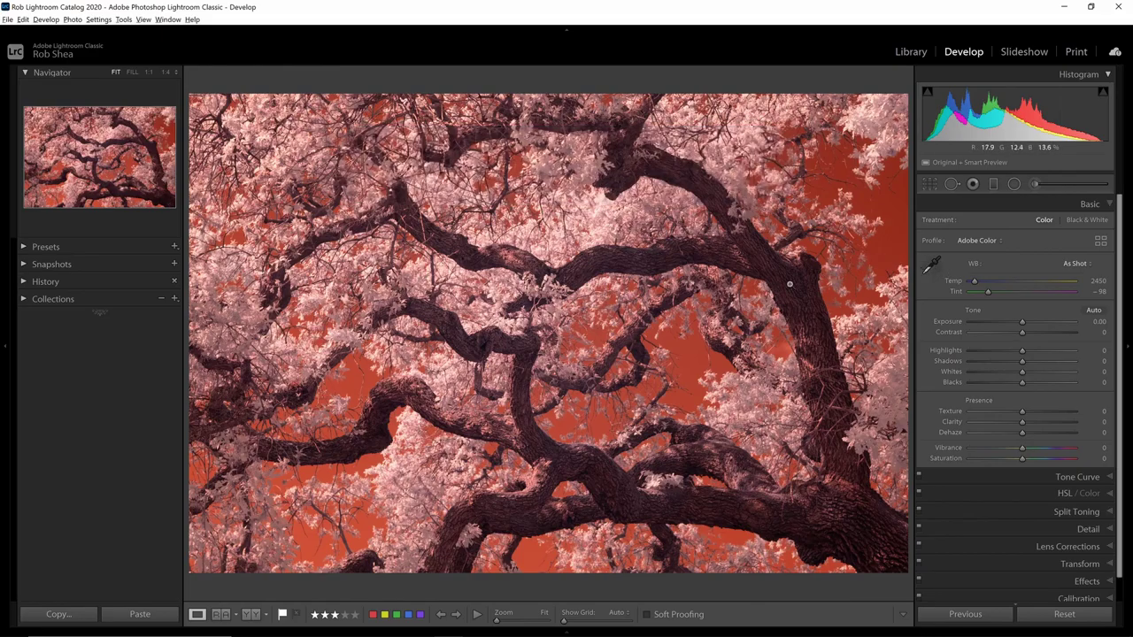
Apply the X-T20 IR Channel Mixer 720 profile and sample a neutral spot for Temp 3450, Tint −95
left_click(1099, 240)
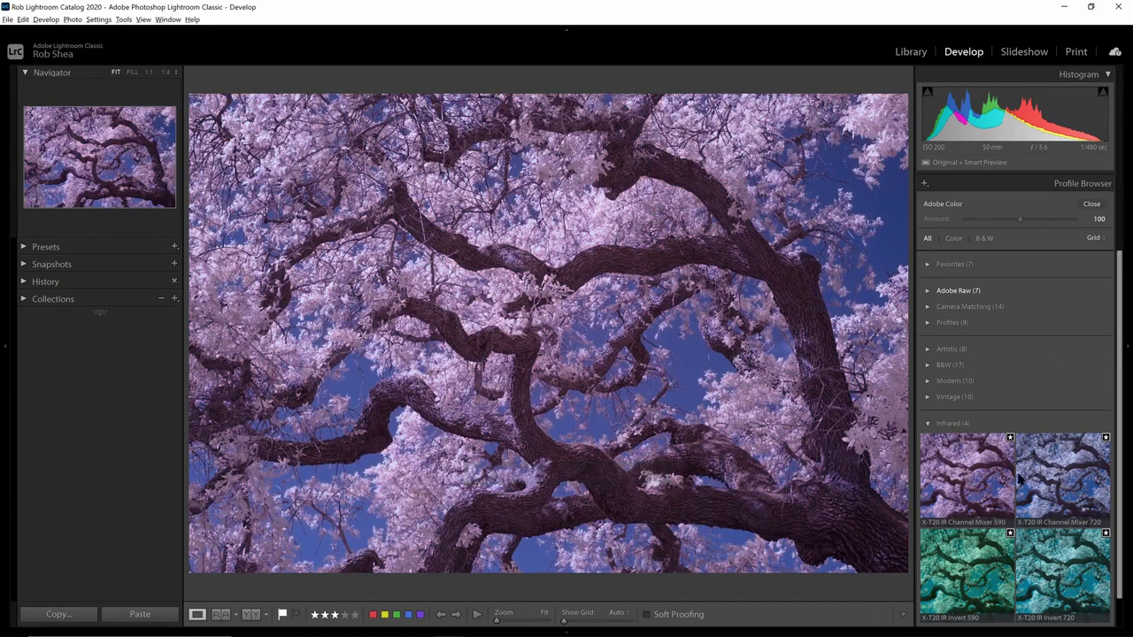
left_click(1053, 478)
left_click(1092, 205)
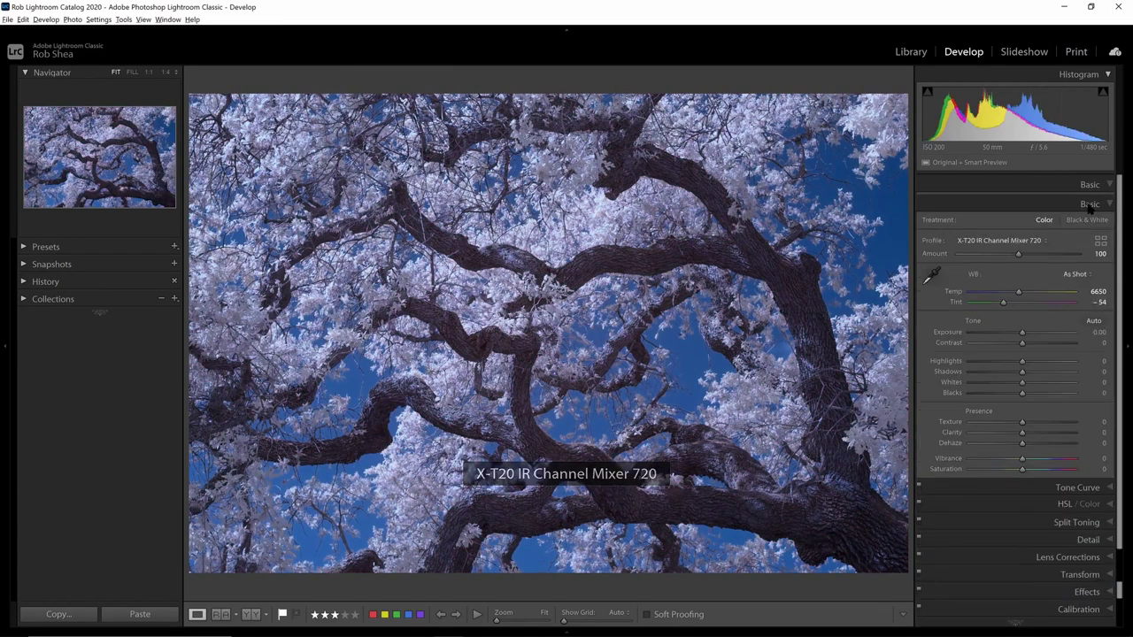
left_click(931, 276)
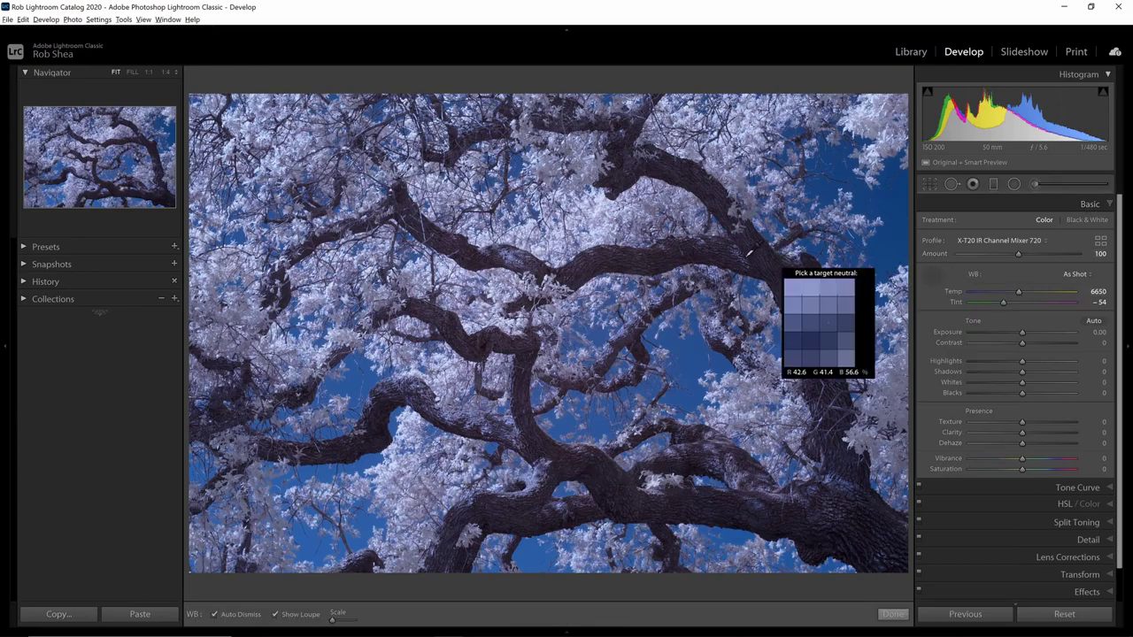
left_click(624, 228)
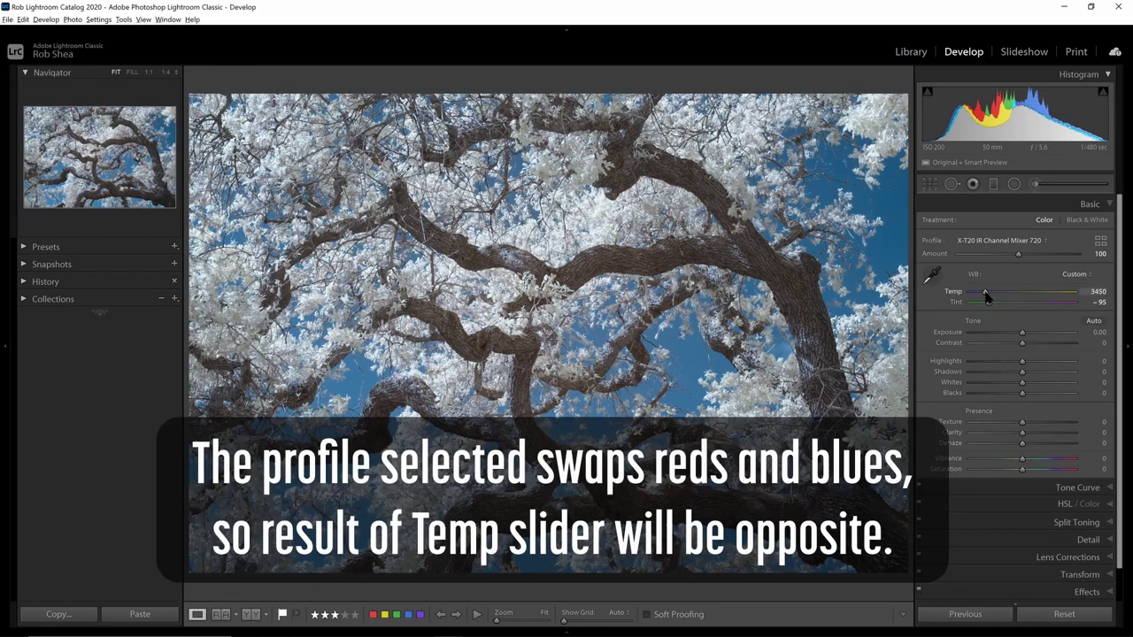
Lower the white balance temperature to 2618 and apply Auto tone
left_click_drag(987, 298, 982, 299)
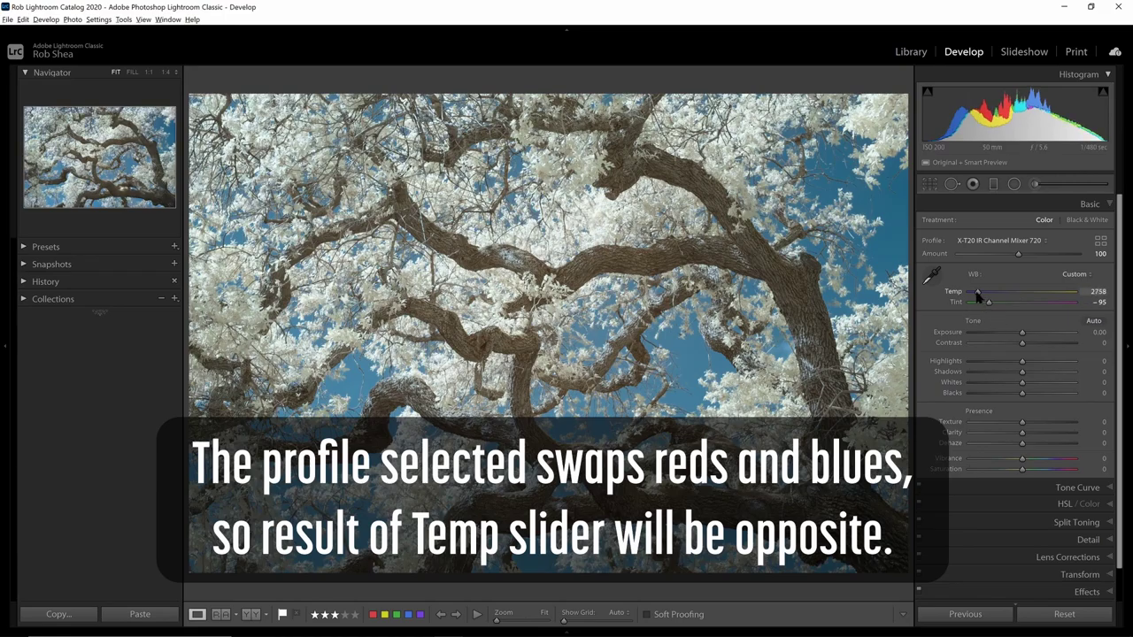
left_click_drag(977, 294, 975, 293)
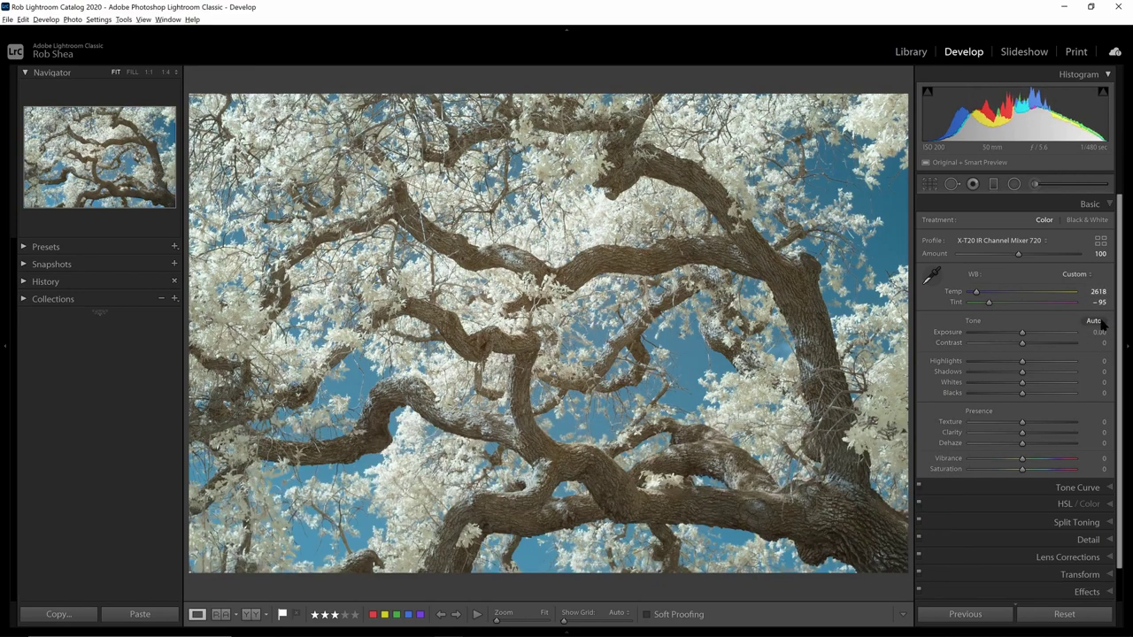
left_click(1095, 321)
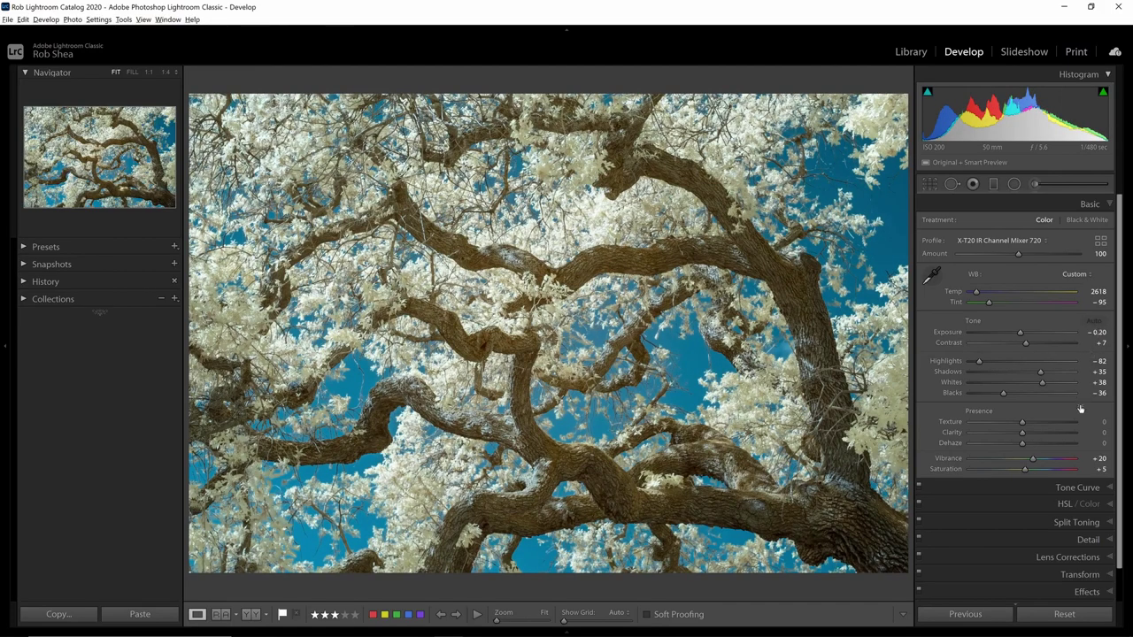
Set the Tone Curve's point curve to Strong Contrast
left_click(1069, 489)
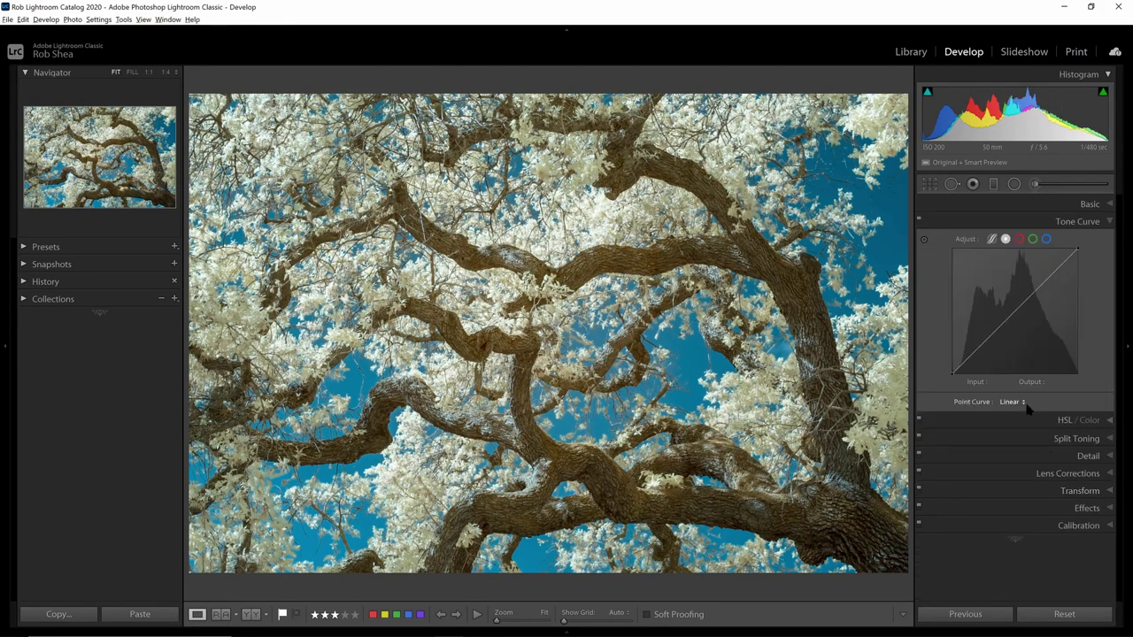
left_click(1011, 402)
left_click(1031, 435)
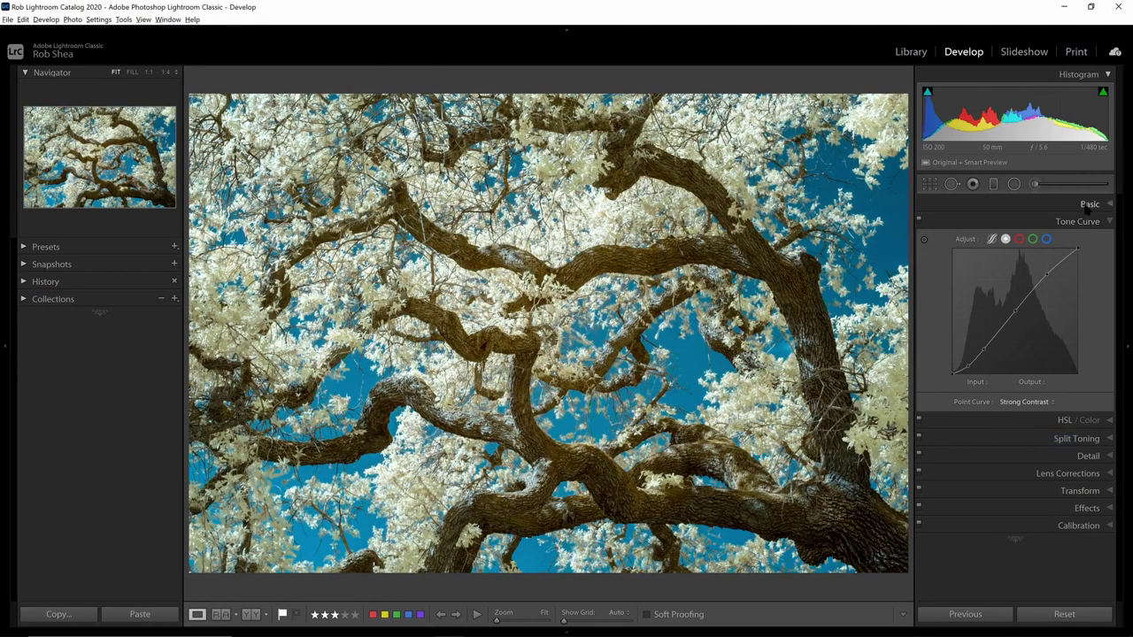
left_click(1079, 225)
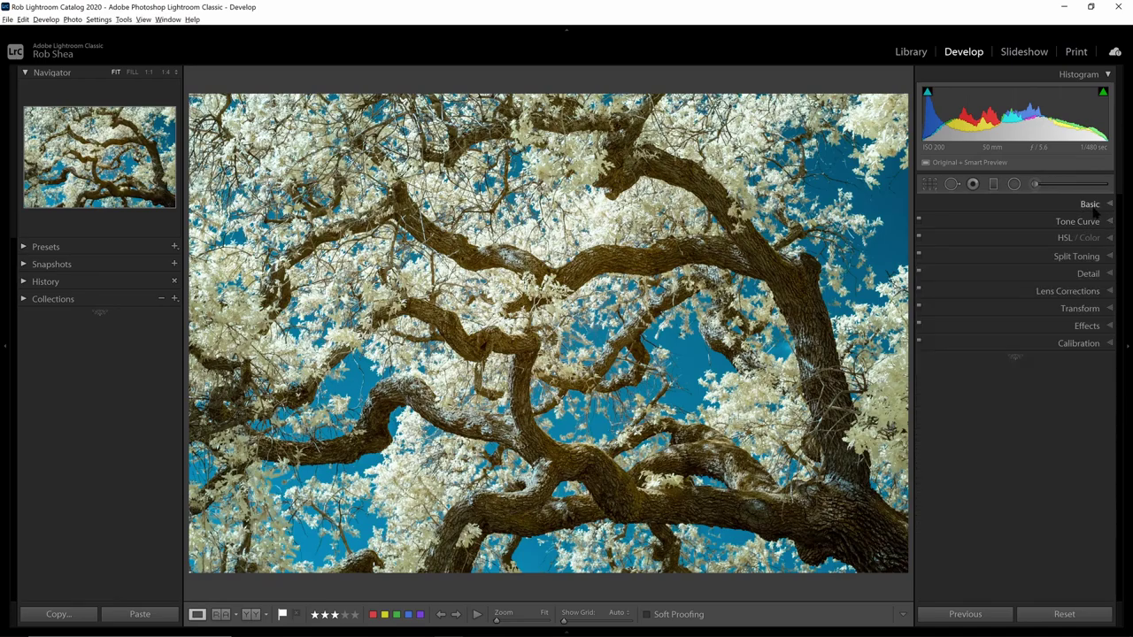
Shift HSL hues to Aqua +100, Blue +100, Orange +81 and Yellow +66
left_click(1063, 241)
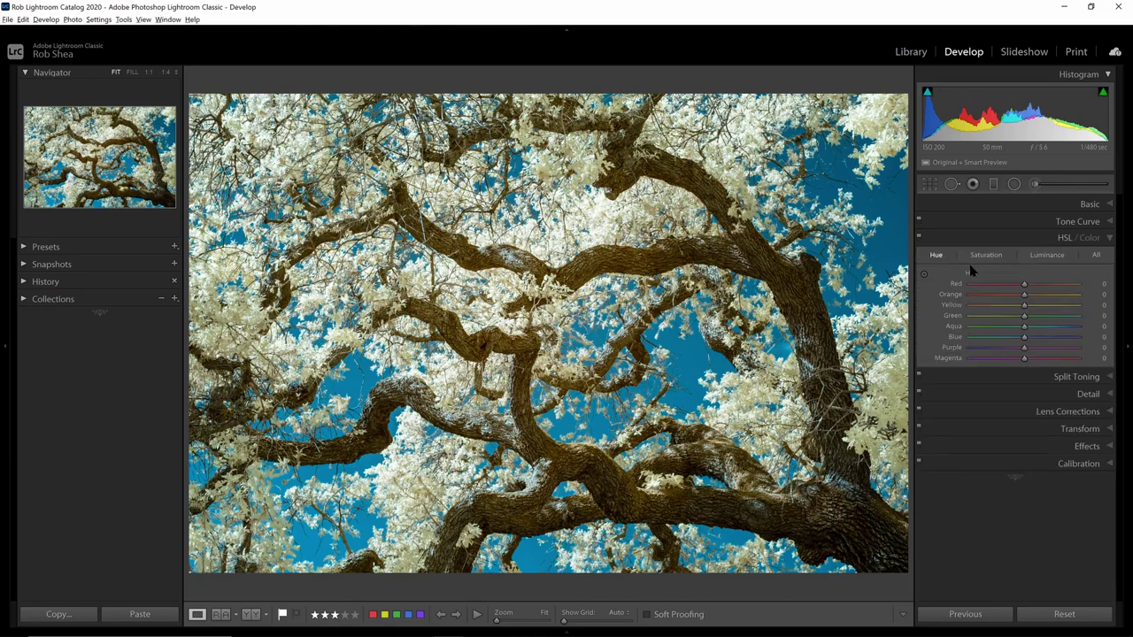
left_click(924, 274)
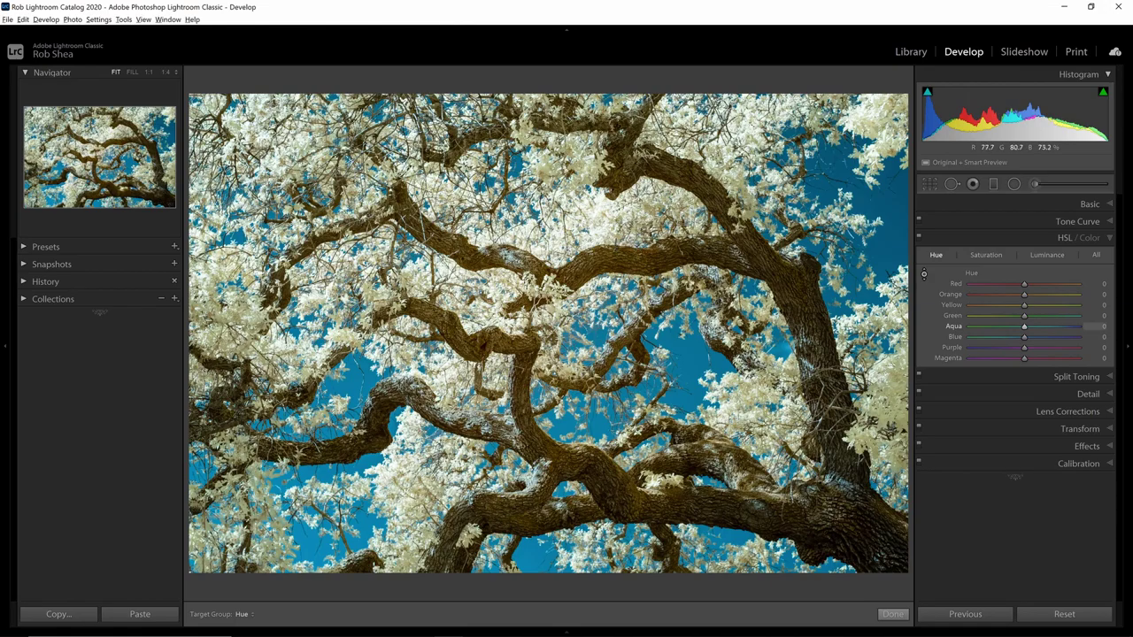
left_click_drag(832, 265, 832, 207)
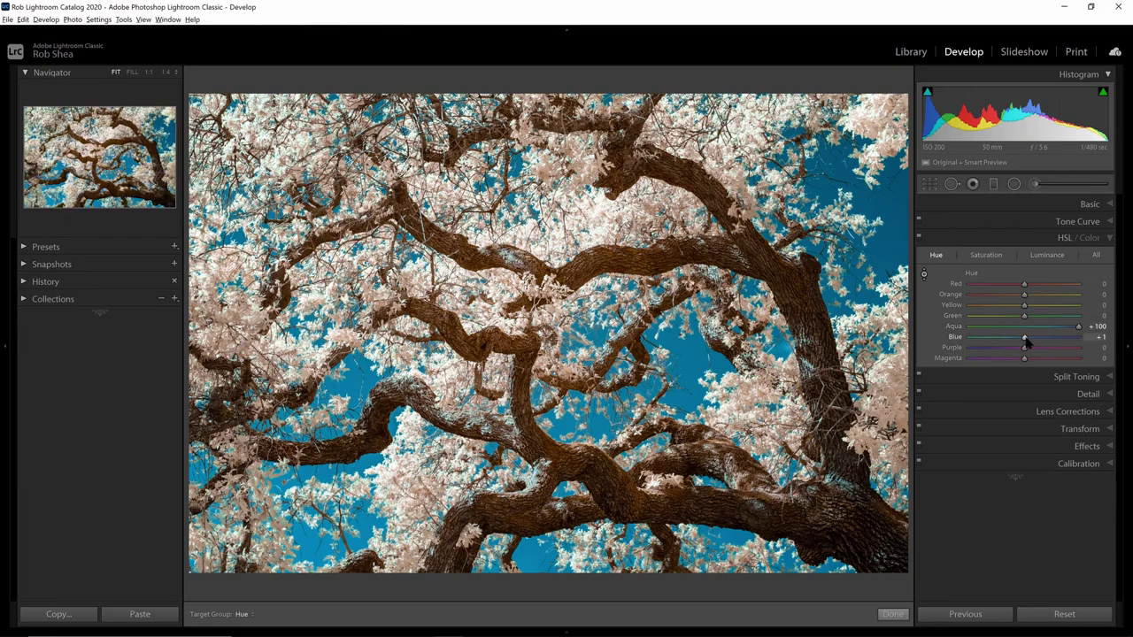
left_click_drag(1069, 348, 1088, 350)
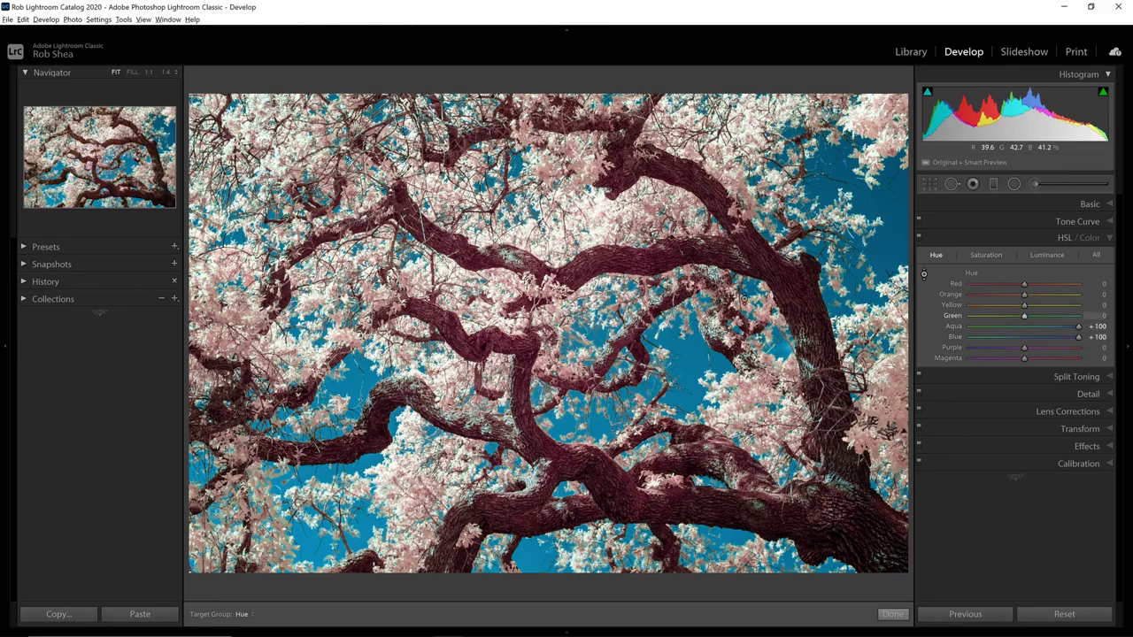
left_click_drag(698, 375, 699, 310)
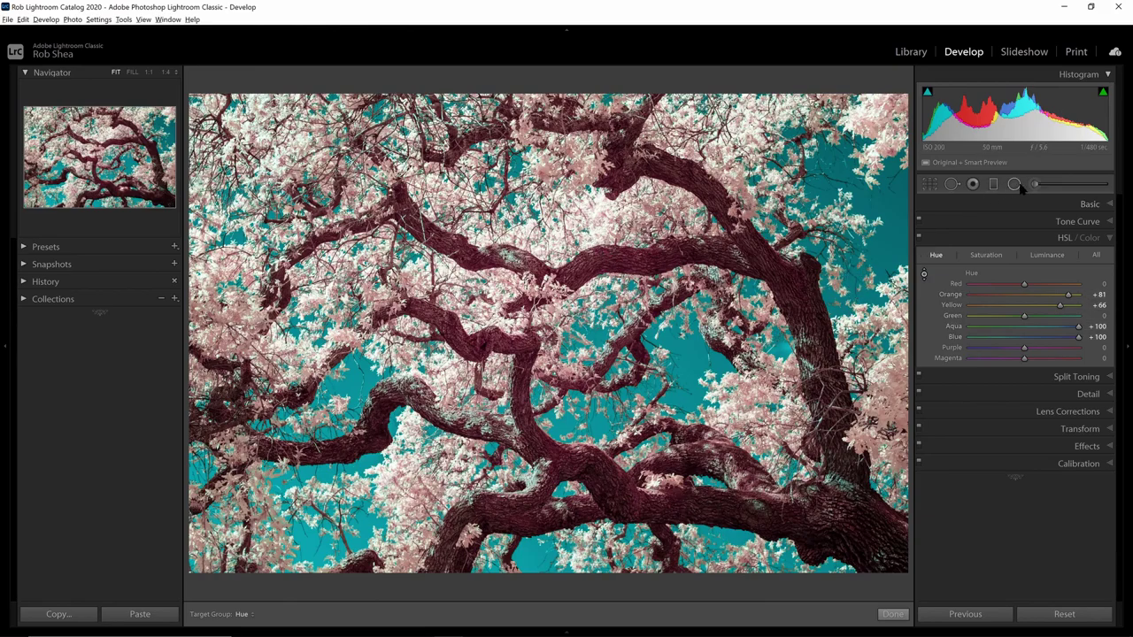
key("Escape")
key("k")
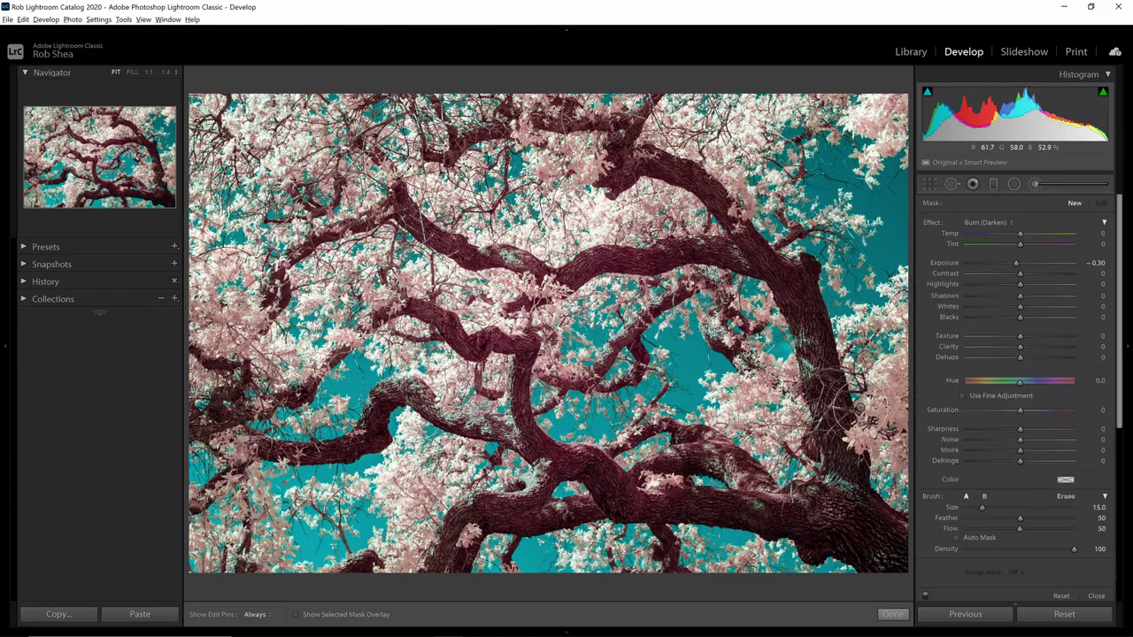
left_click(891, 615)
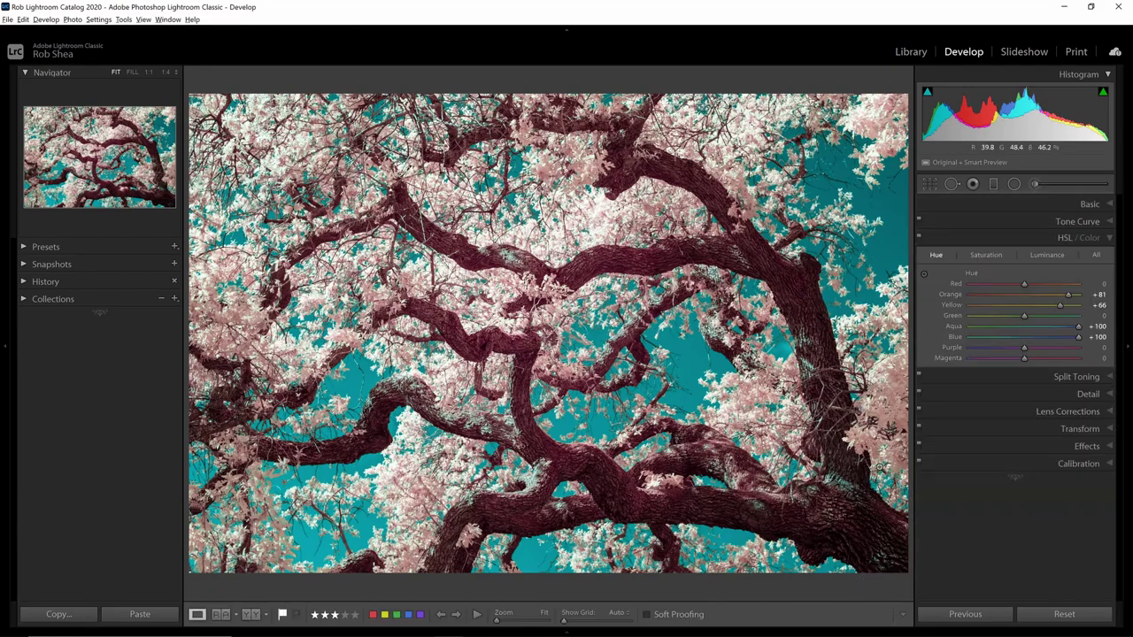
Try a pink Split Toning highlight tint at hue 350, then drop its saturation to 0
left_click(1071, 377)
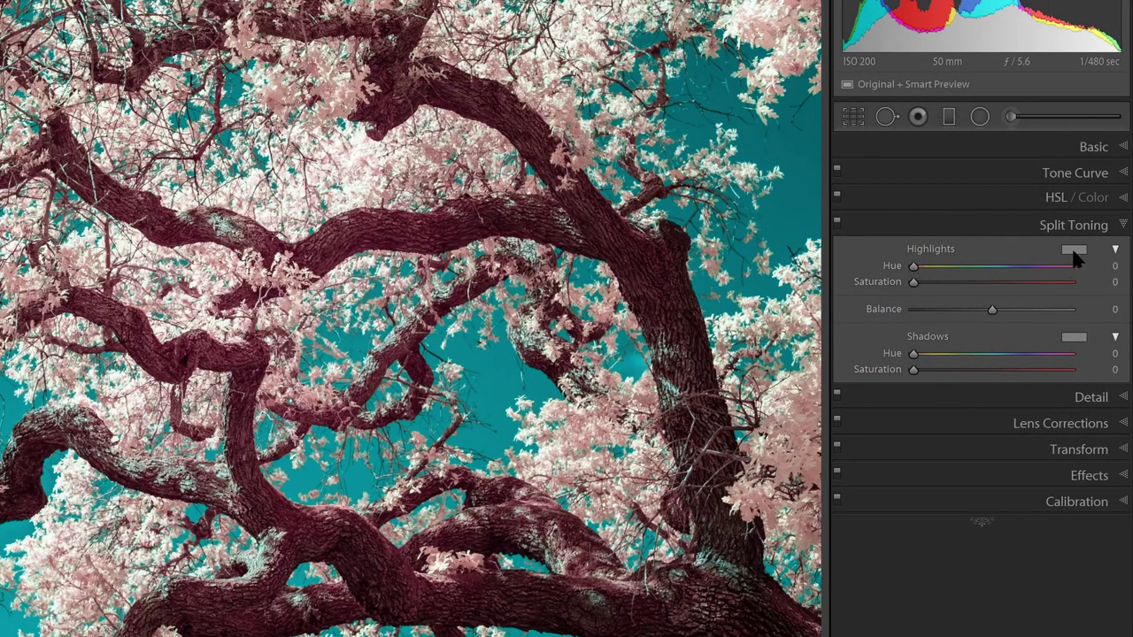
left_click(1072, 251)
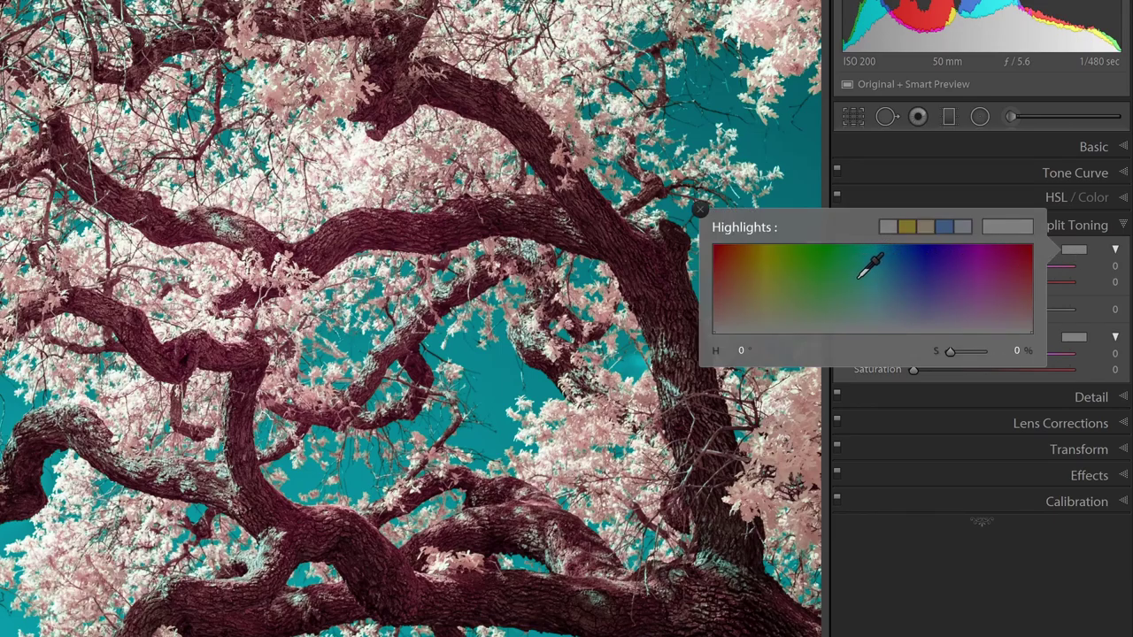
left_click_drag(861, 276, 434, 219)
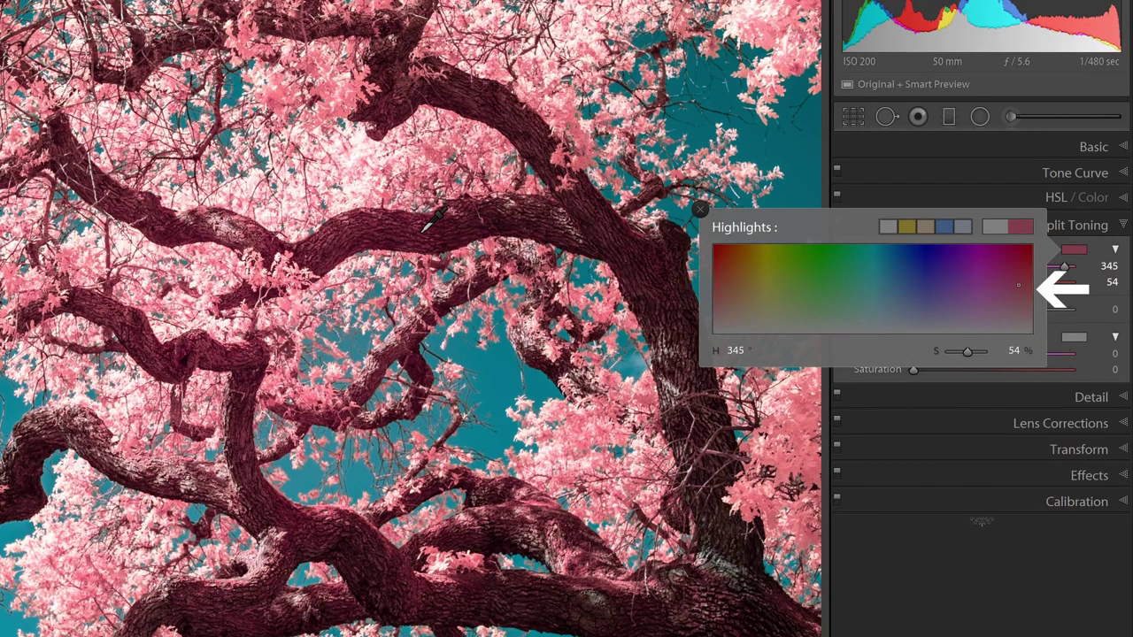
left_click_drag(434, 219, 423, 224)
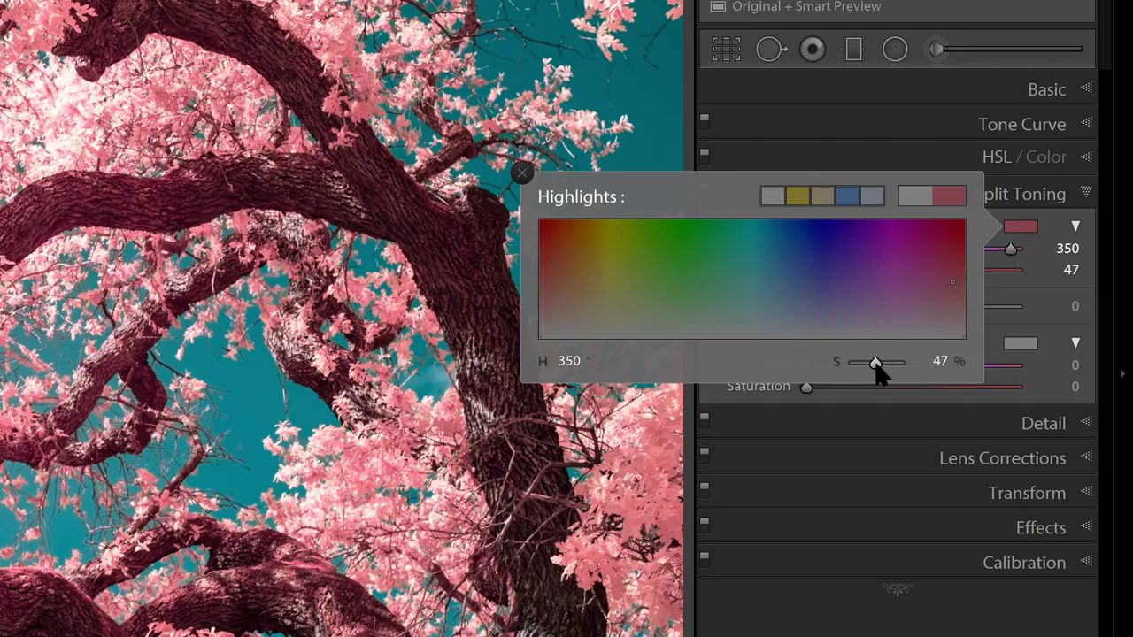
left_click_drag(876, 363, 734, 366)
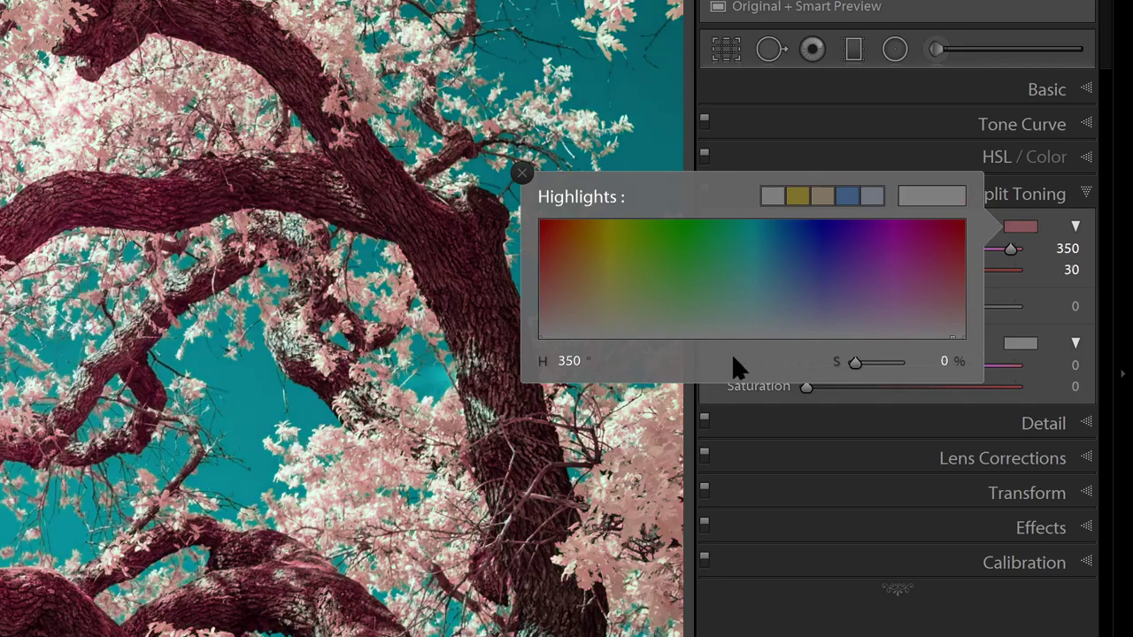
left_click(1023, 278)
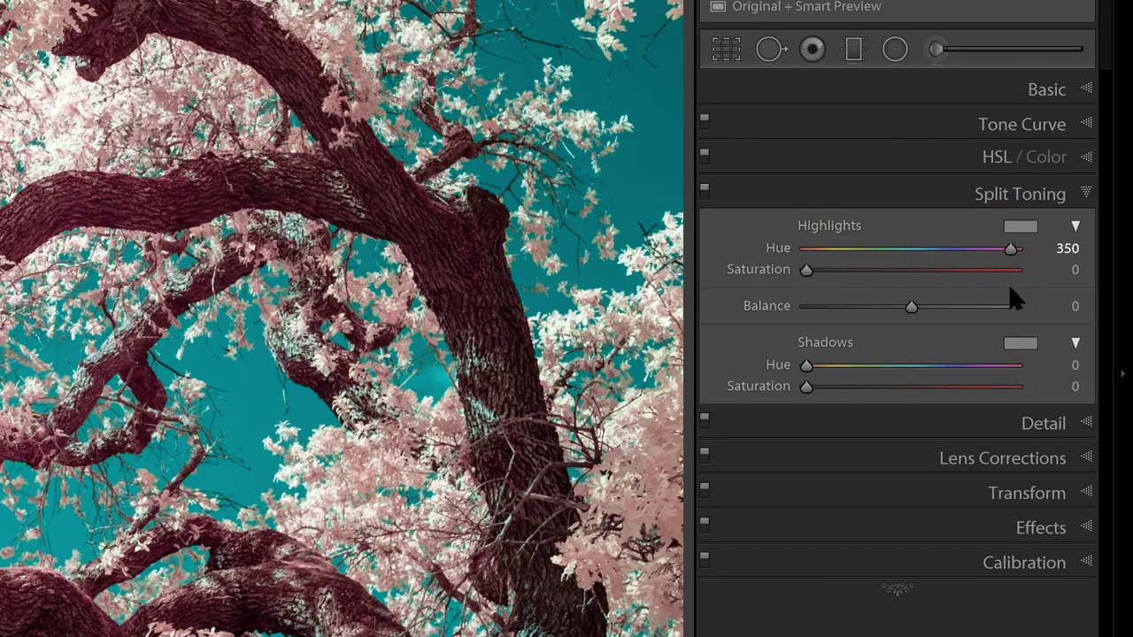
left_click(1069, 370)
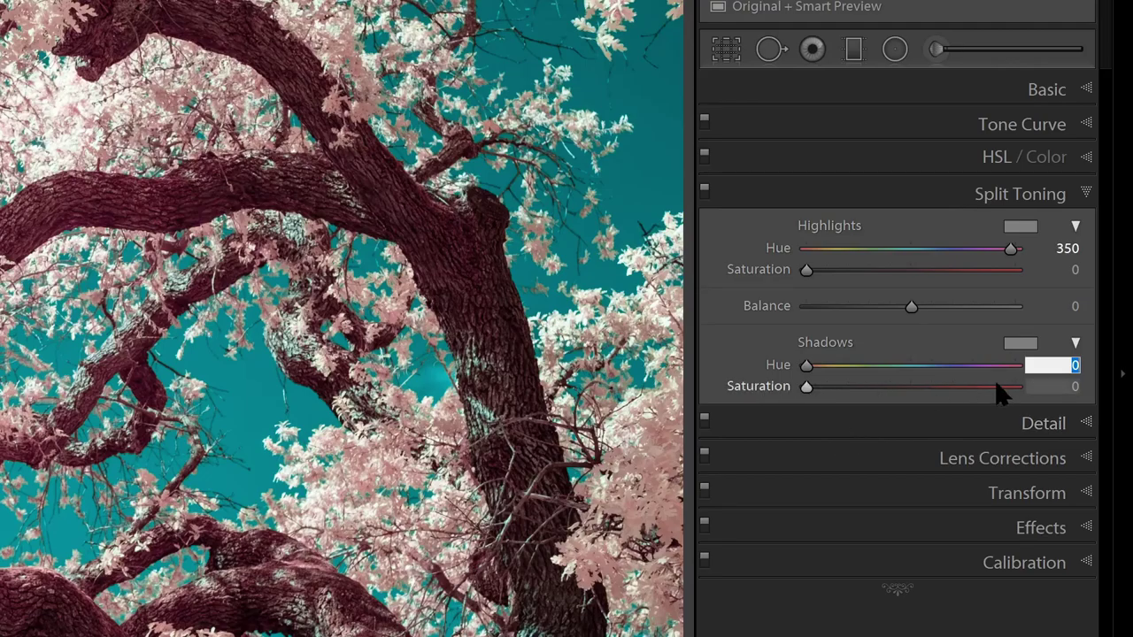
Tint the shadows teal at hue 170, saturation 21, checking the bark up close
type("170")
key("Return")
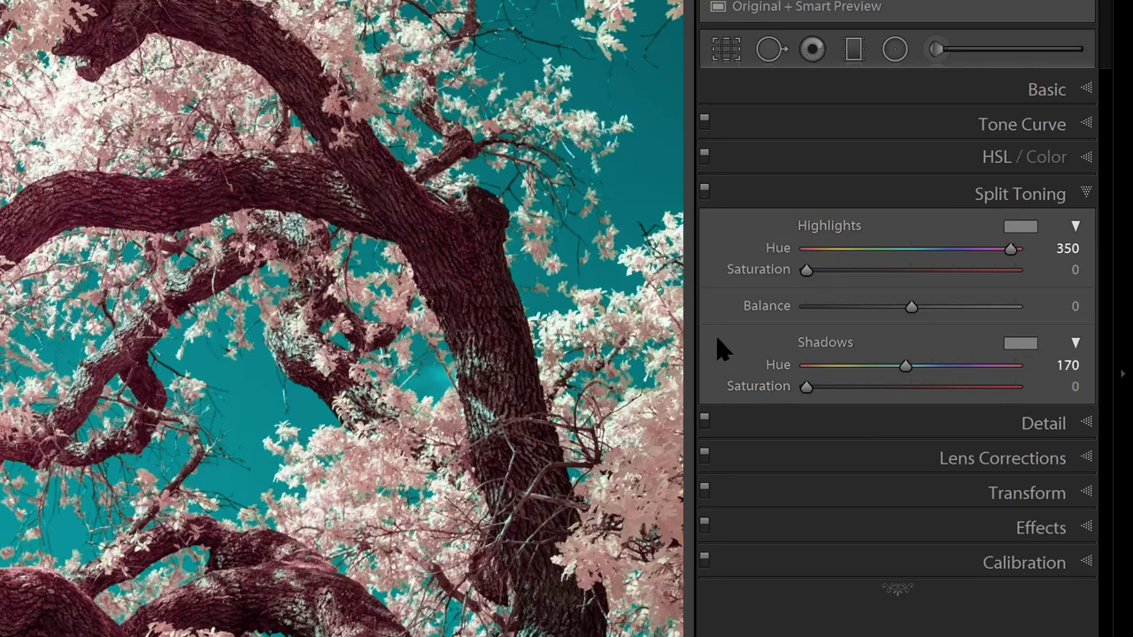
left_click(194, 197)
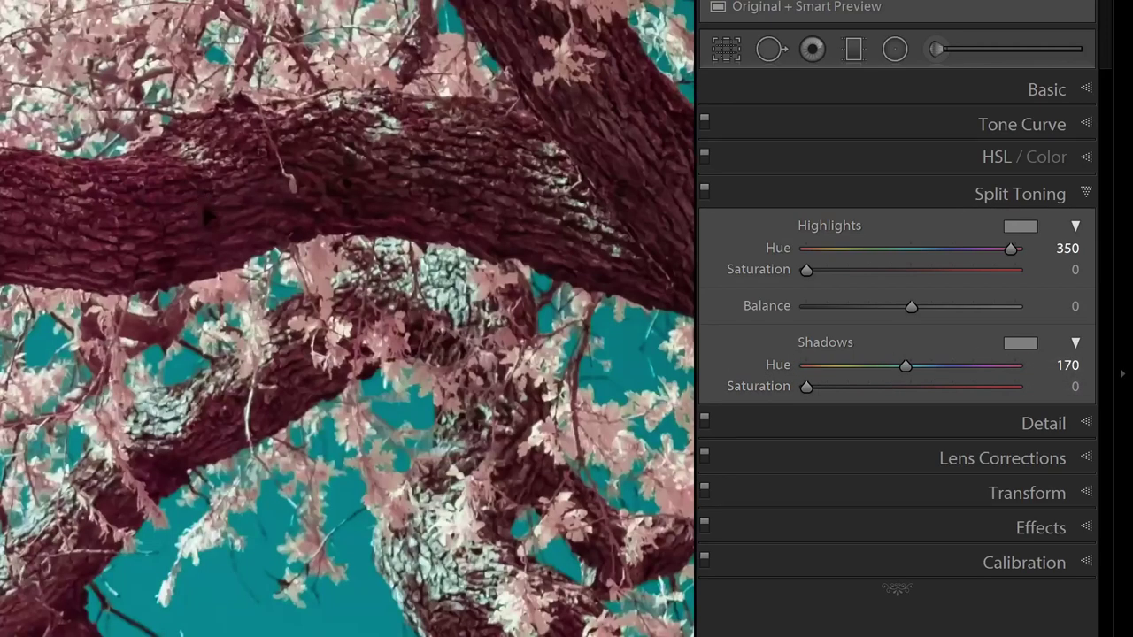
left_click(194, 197)
left_click_drag(228, 219, 253, 296)
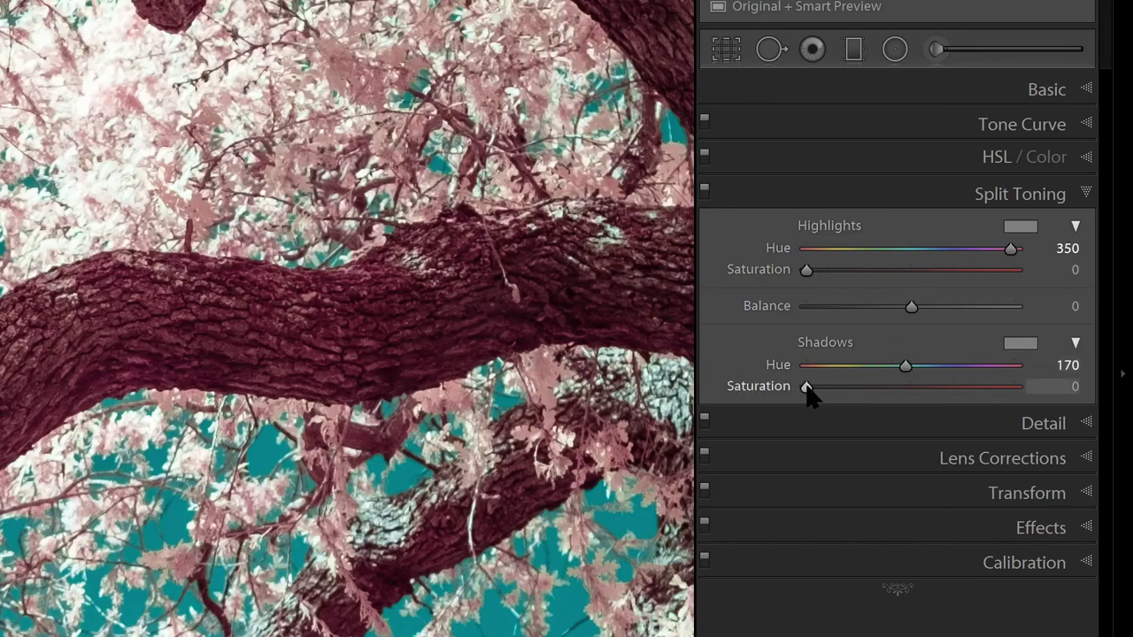
left_click_drag(807, 387, 852, 393)
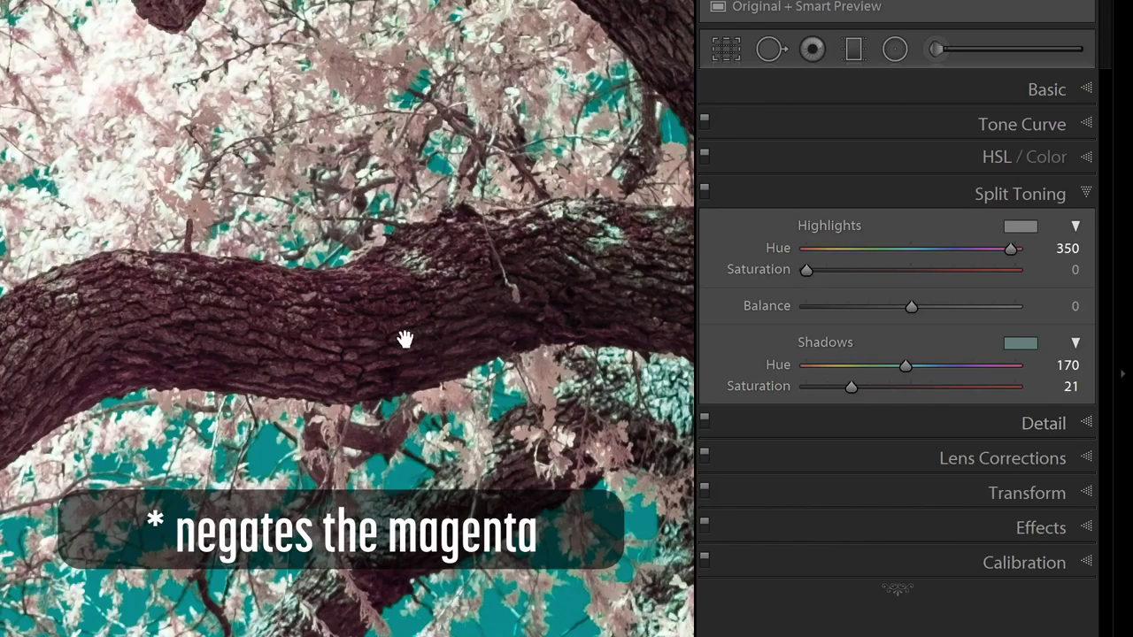
In Fit view, set Highlights saturation to 22 and Shadows saturation to 31
left_click(296, 321)
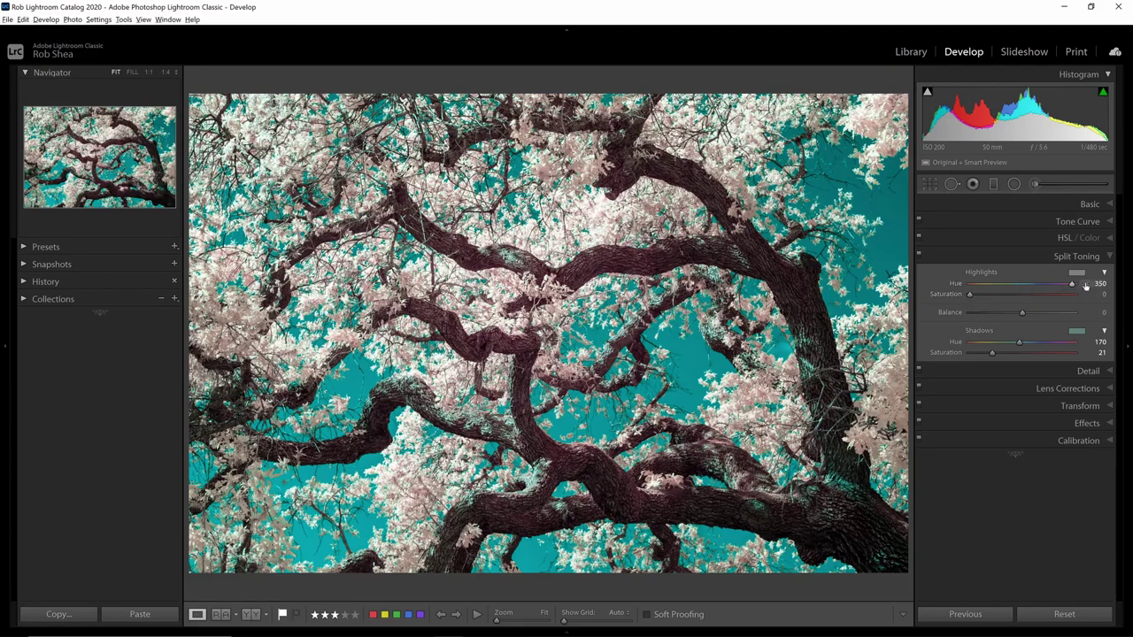
left_click_drag(969, 296, 992, 301)
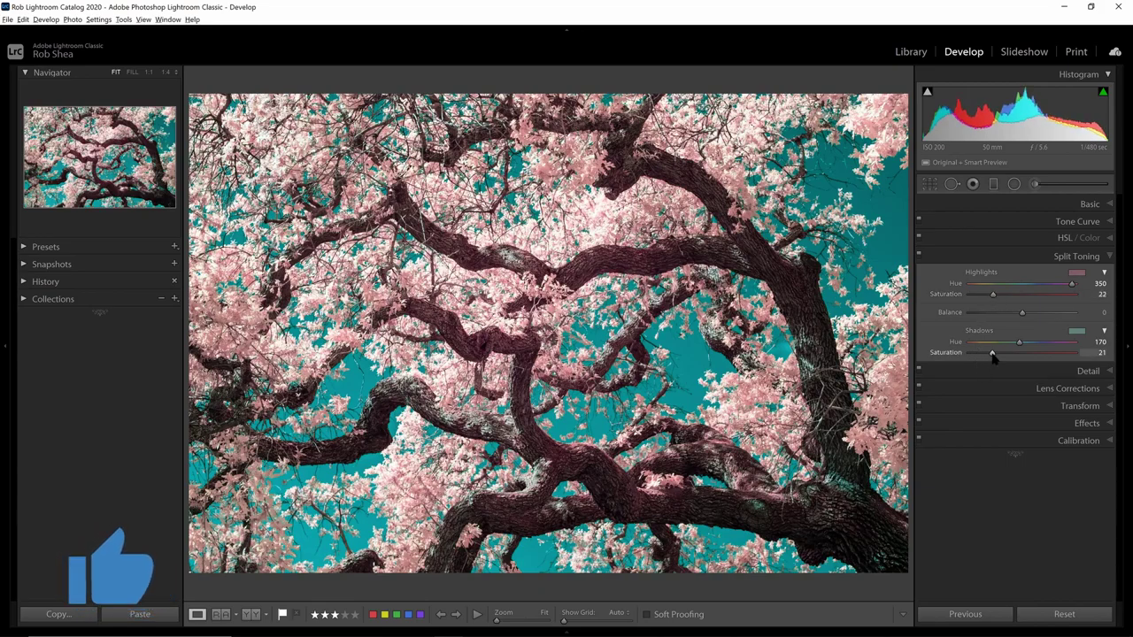
left_click_drag(992, 354, 1001, 359)
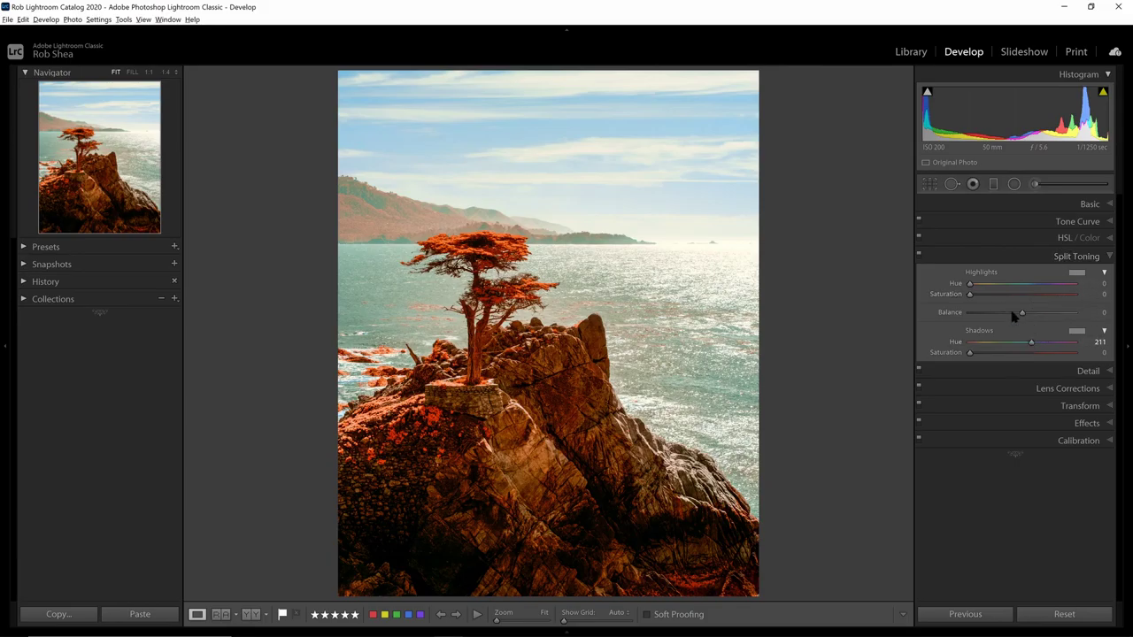
Set the Split Toning highlight hue to 27 with 0 saturation
left_click(1077, 274)
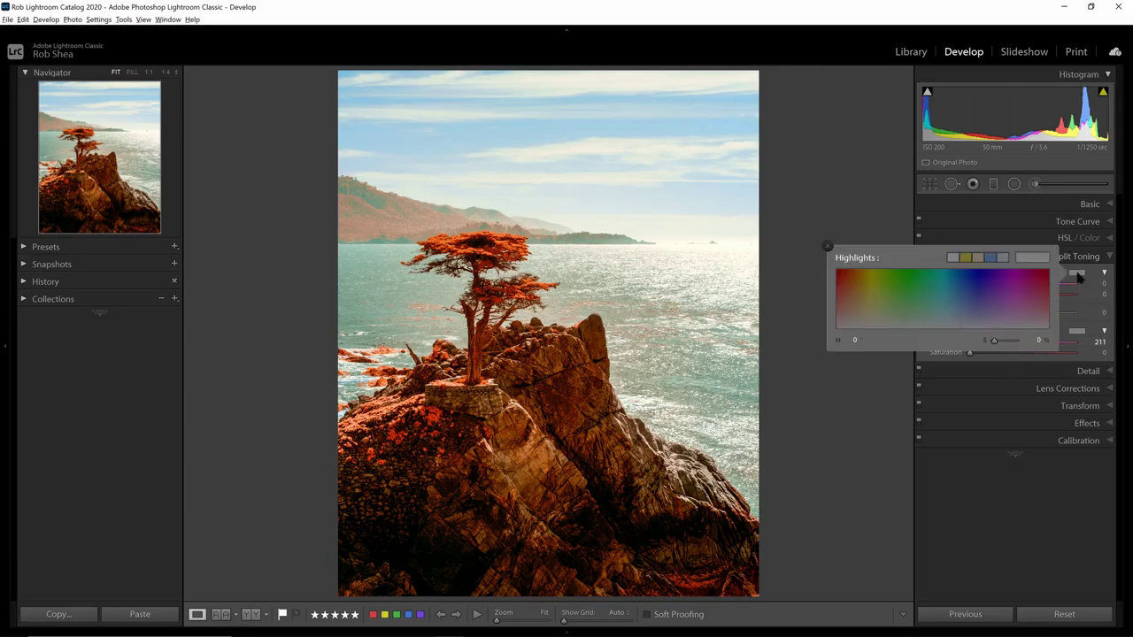
left_click(945, 289)
left_click_drag(932, 292, 560, 402)
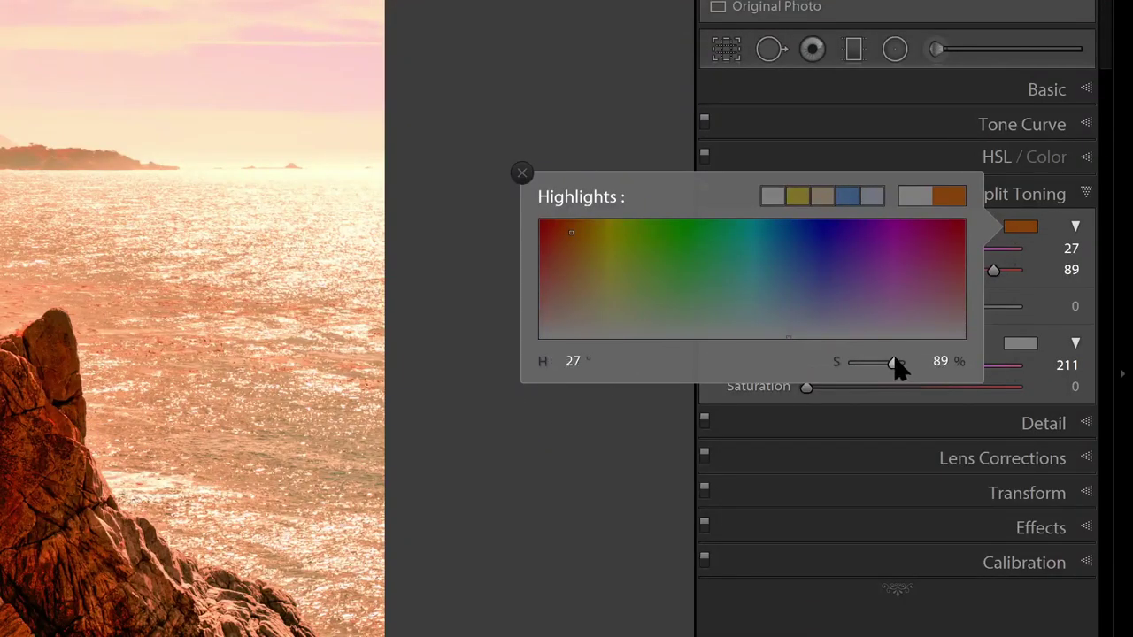
left_click_drag(893, 358, 729, 368)
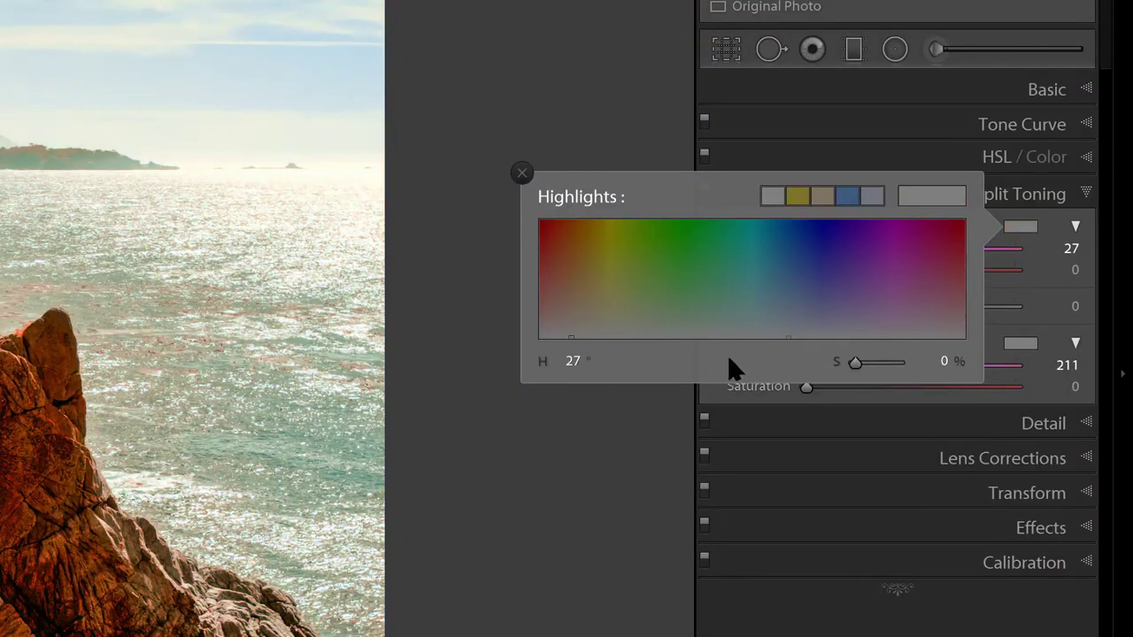
left_click(1023, 291)
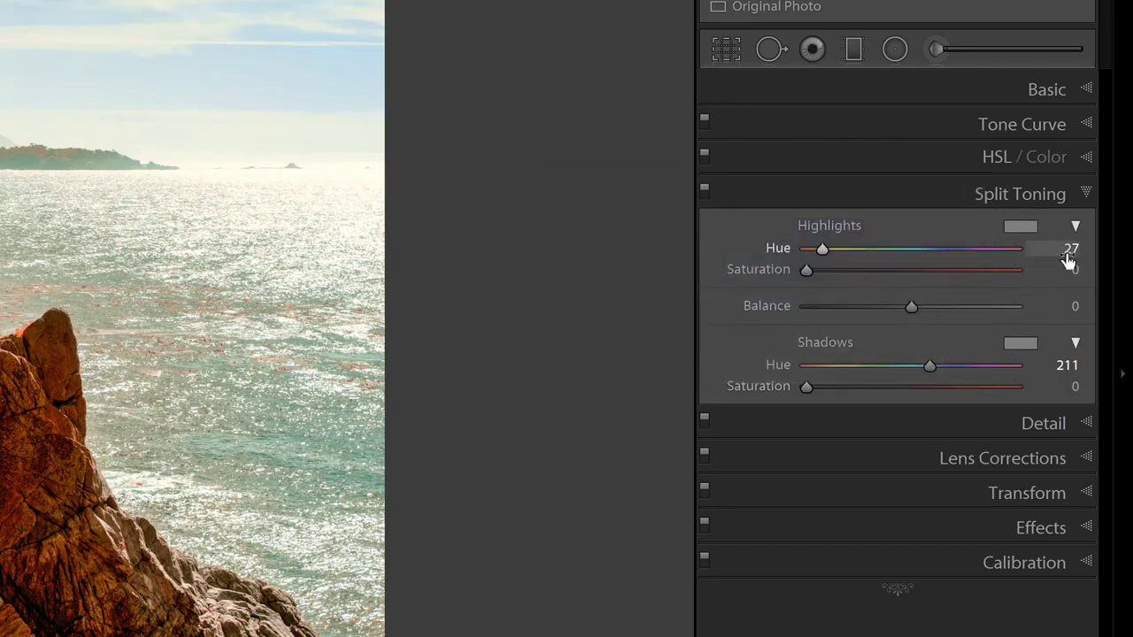
Change the Split Toning shadow hue to 207
left_click(1070, 365)
type("207")
key("Return")
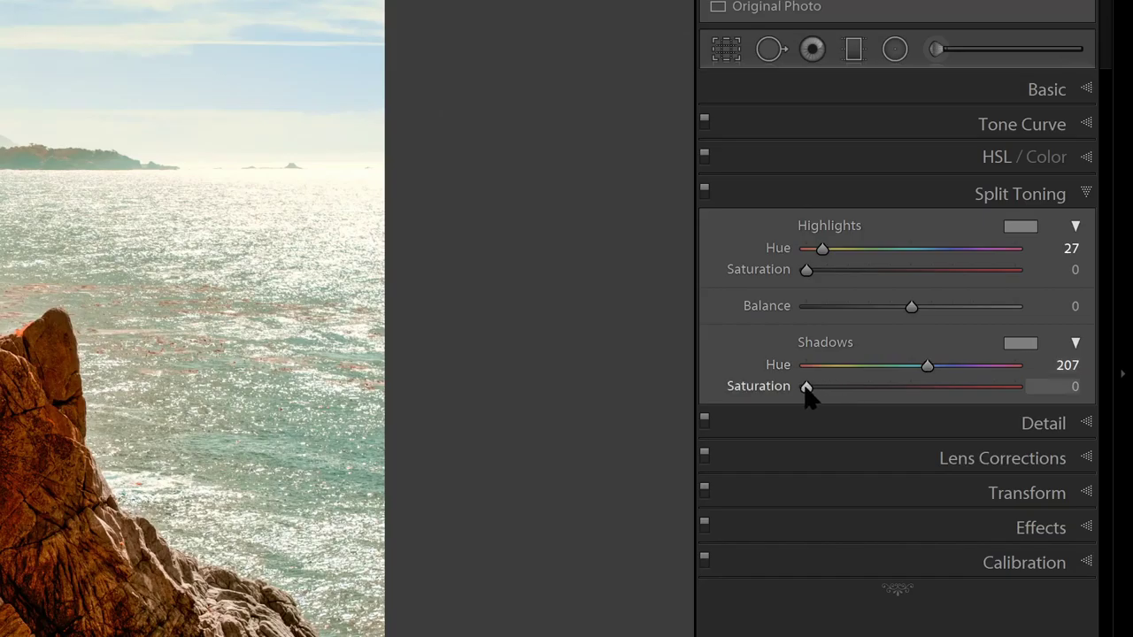
Raise the Shadows saturation to 44 for a blue tint at hue 207
left_click_drag(802, 393, 820, 397)
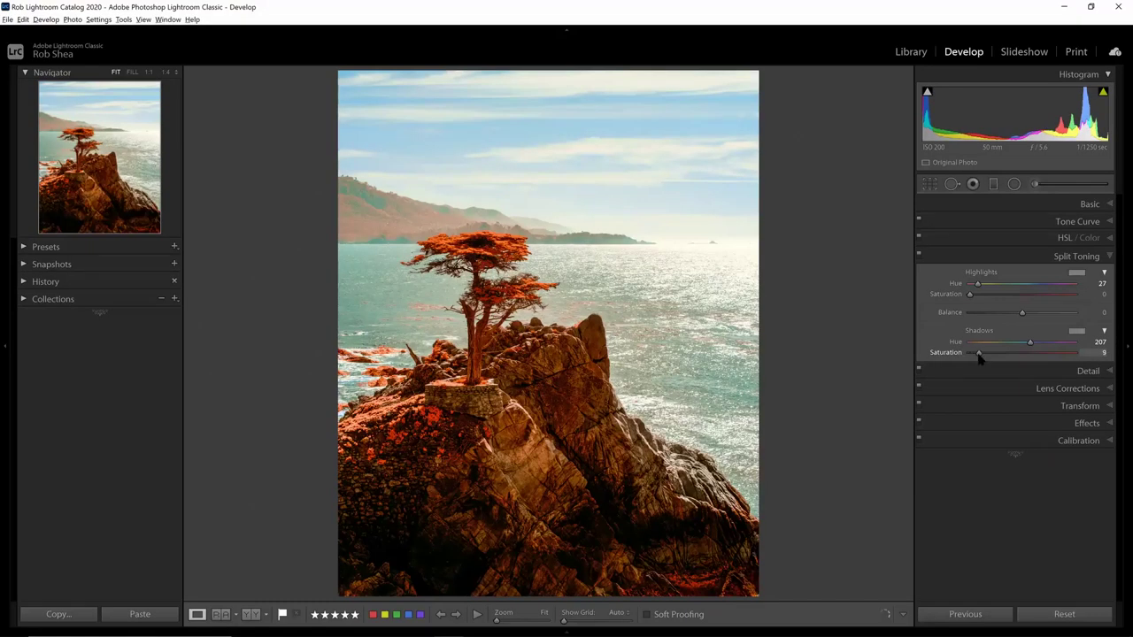
left_click_drag(983, 356, 1013, 363)
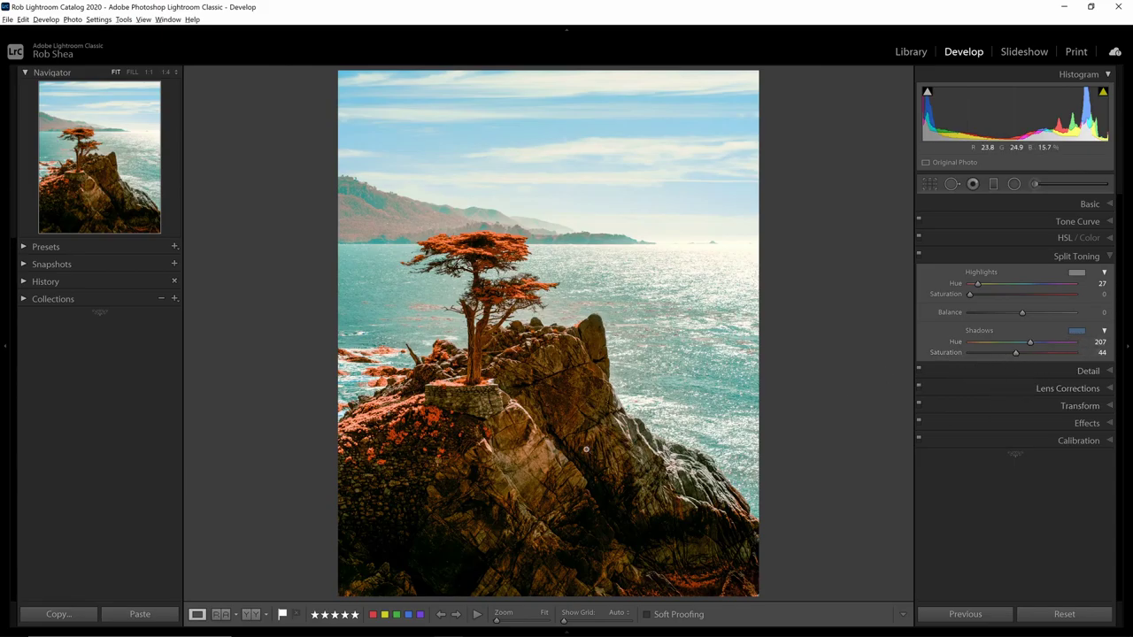
Set Shadows saturation to 56 and give Highlights a faint warm tint, saturation 8 at hue 27
left_click_drag(1019, 354, 1036, 373)
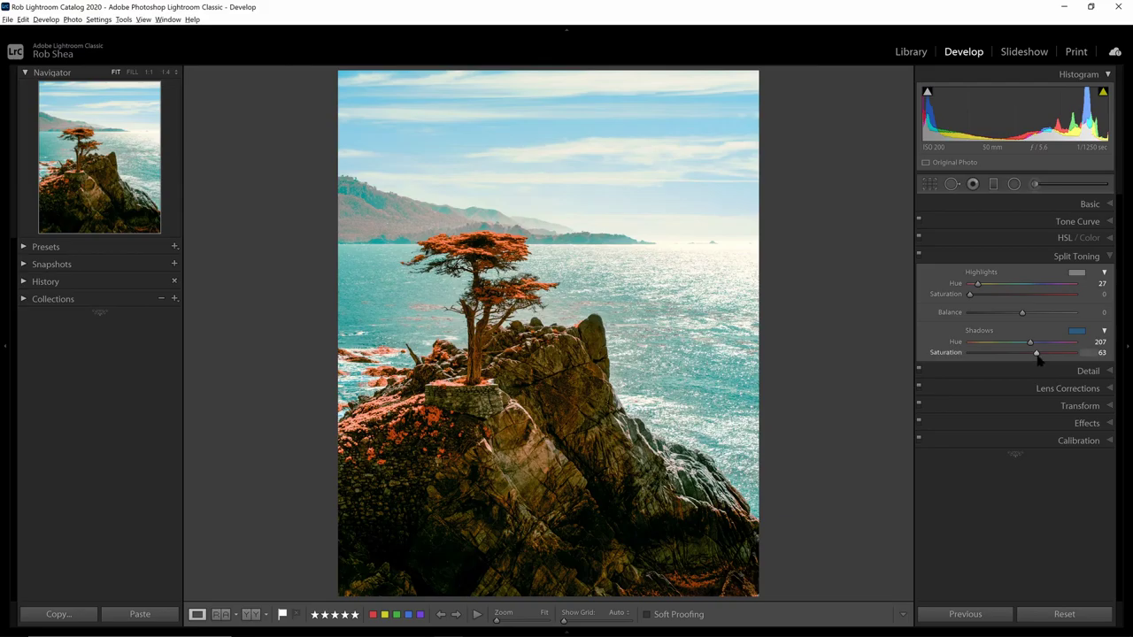
mouse_move(1036, 353)
left_mouse_down()
mouse_move(956, 369)
mouse_move(1041, 373)
left_mouse_up()
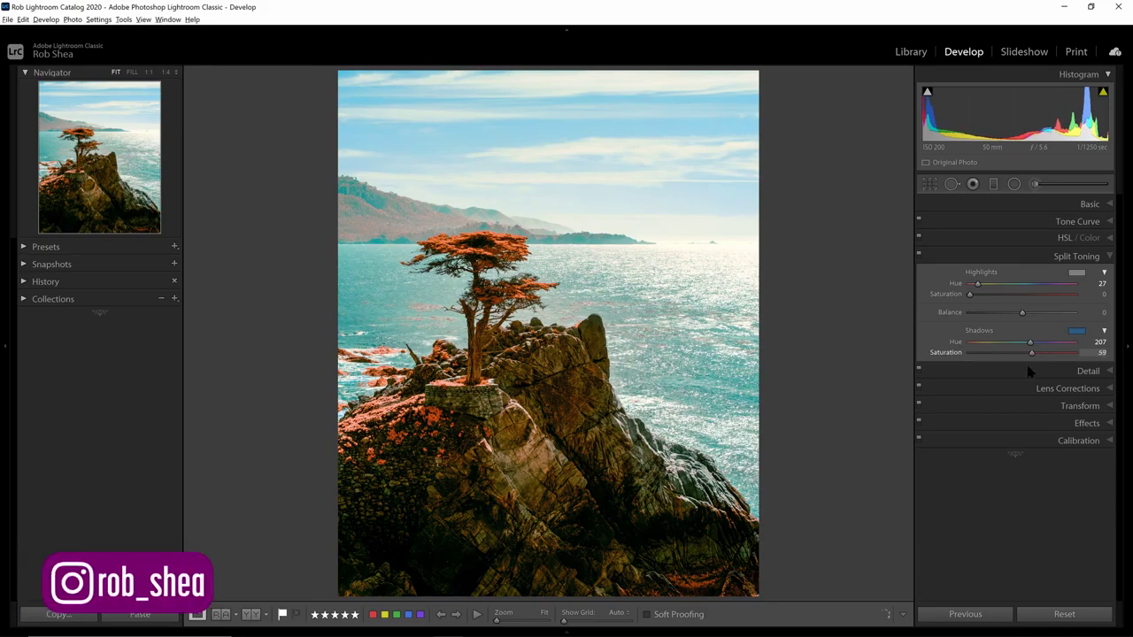
left_click_drag(1028, 370, 1029, 370)
mouse_move(970, 296)
left_mouse_down()
mouse_move(985, 298)
mouse_move(977, 307)
left_mouse_up()
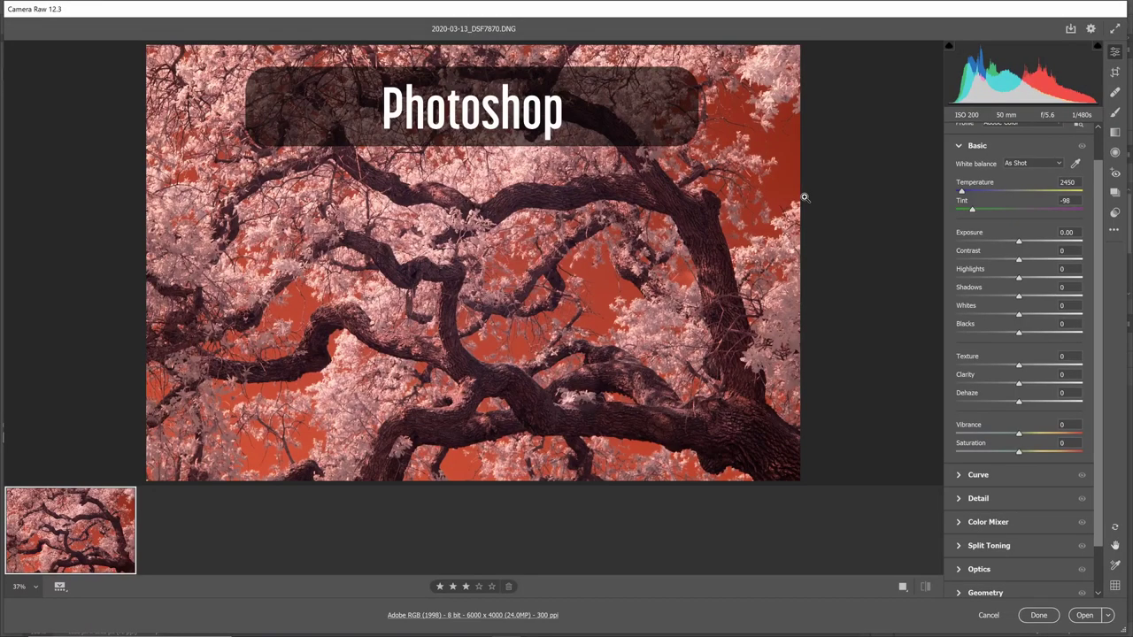
Apply the X-T20 IR Channel Mixer profile and Auto tone settings to the tree photo
scroll(805, 197, "down", 2)
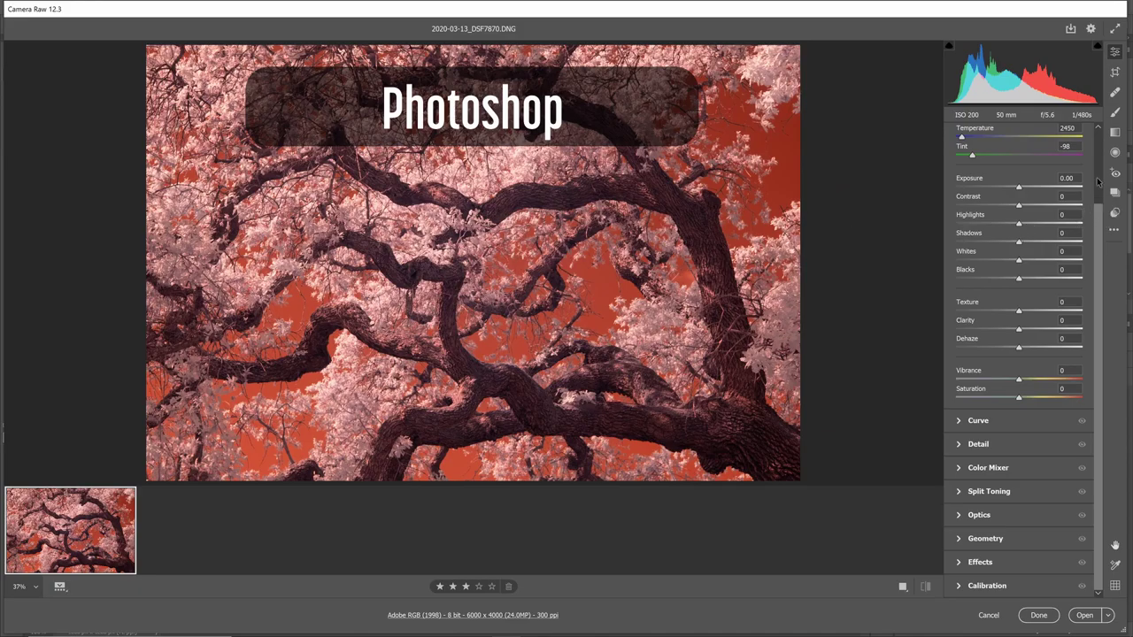
scroll(1100, 177, "up", 5)
left_click(1059, 157)
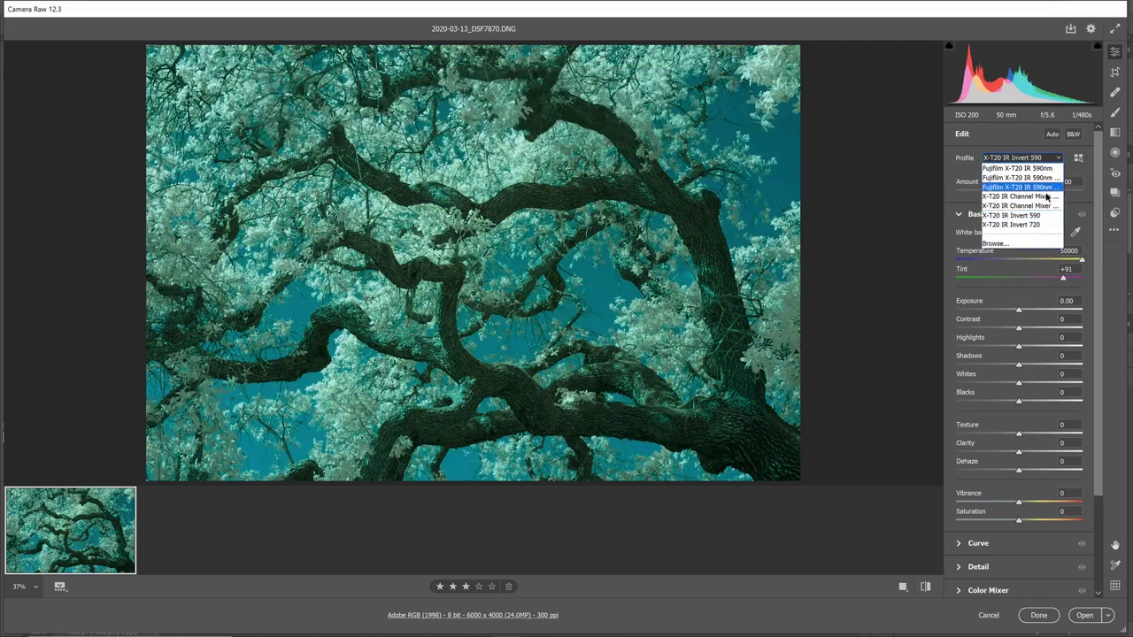
left_click(1043, 197)
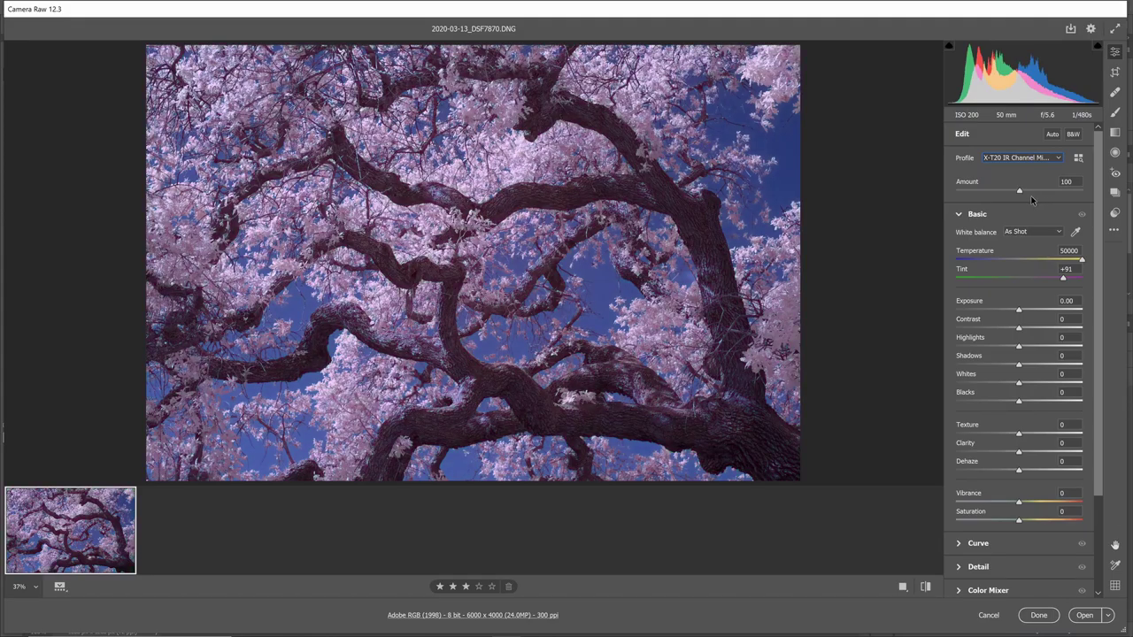
left_click(1053, 134)
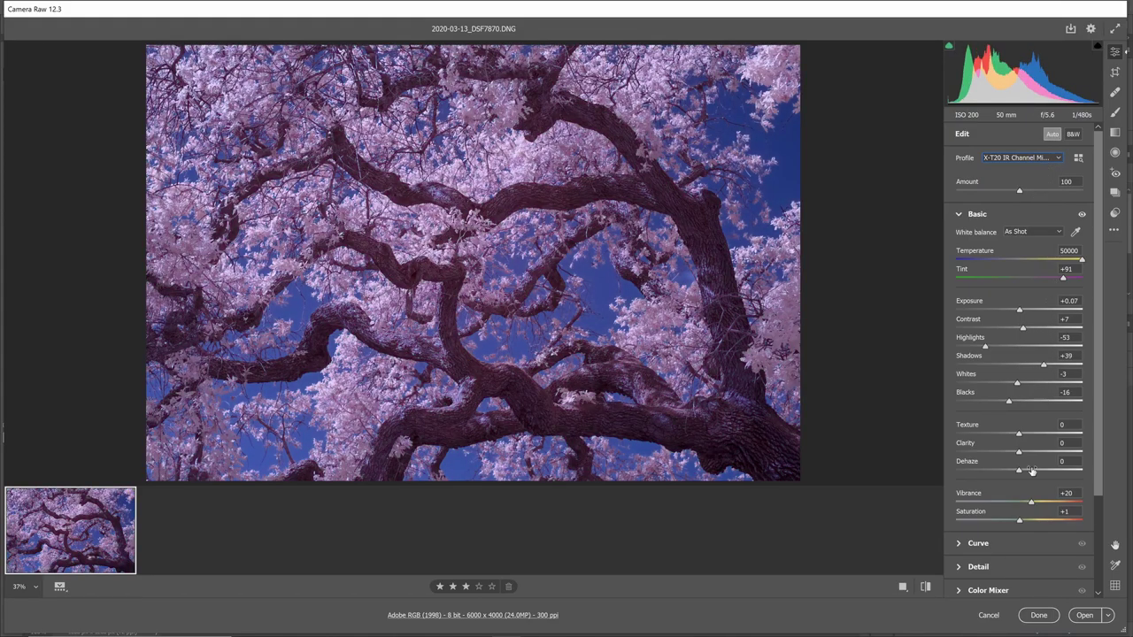
Set the Point Curve to the Strong Contrast preset
left_click(985, 549)
left_click(1032, 461)
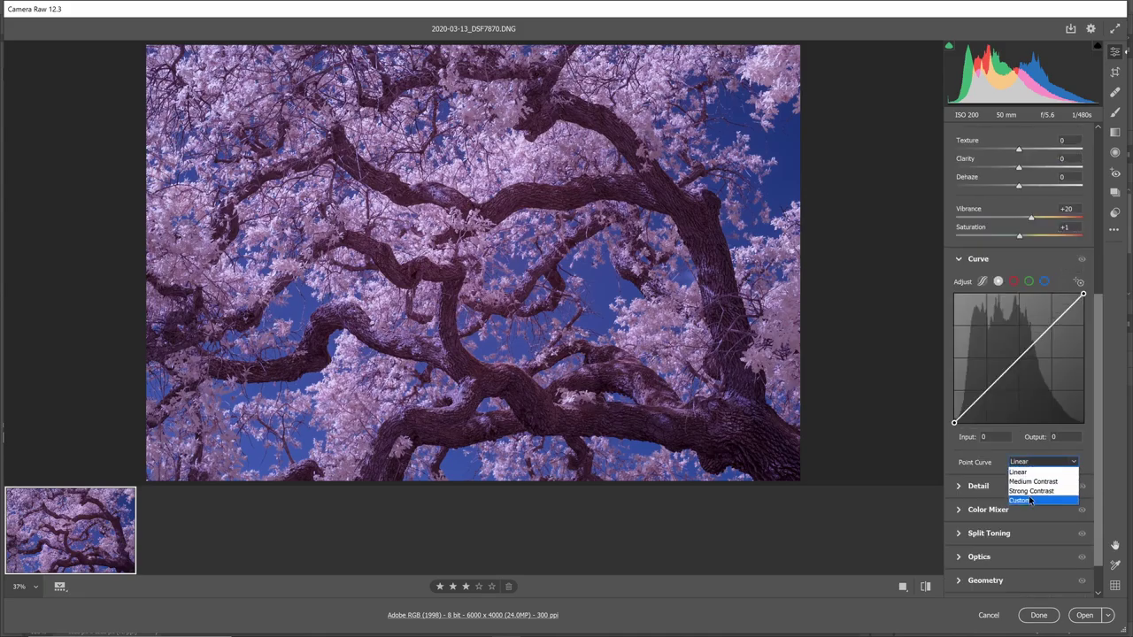
left_click(1030, 493)
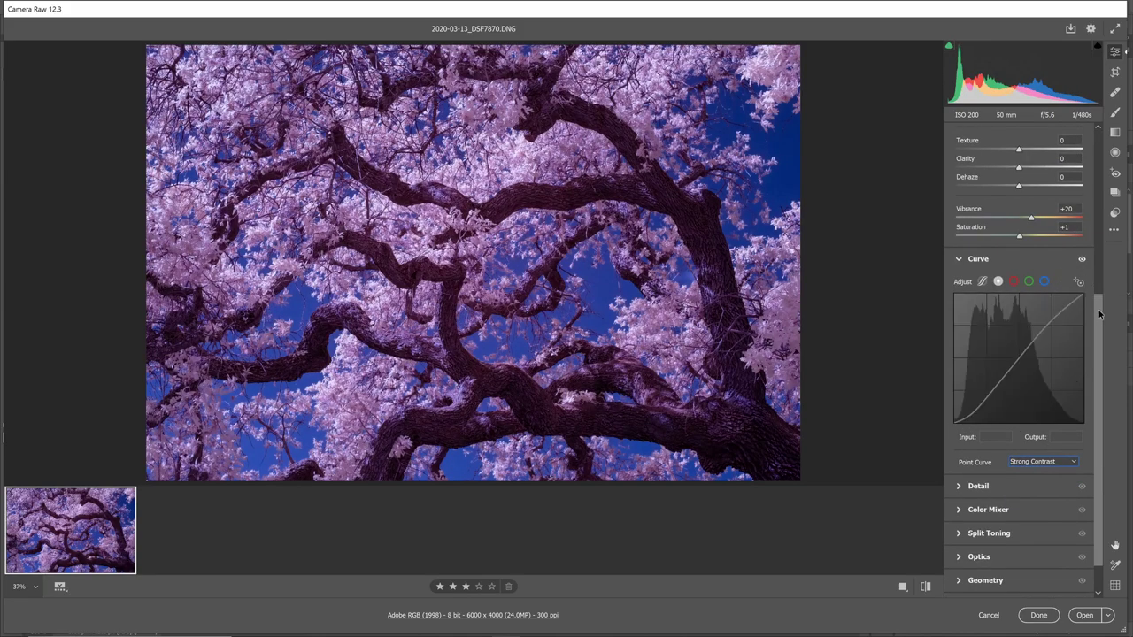
left_click_drag(1100, 315, 1102, 152)
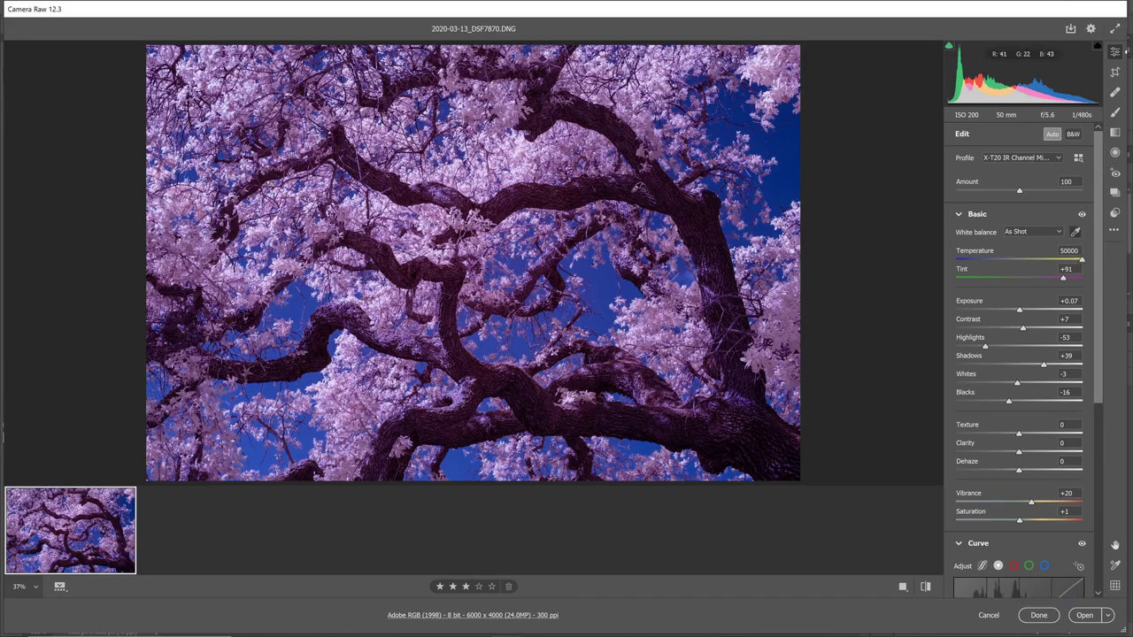
Neutralise white balance with the eyedropper, set Temperature to 8700, and open the photo in Photoshop
left_click(539, 157)
left_click(562, 174)
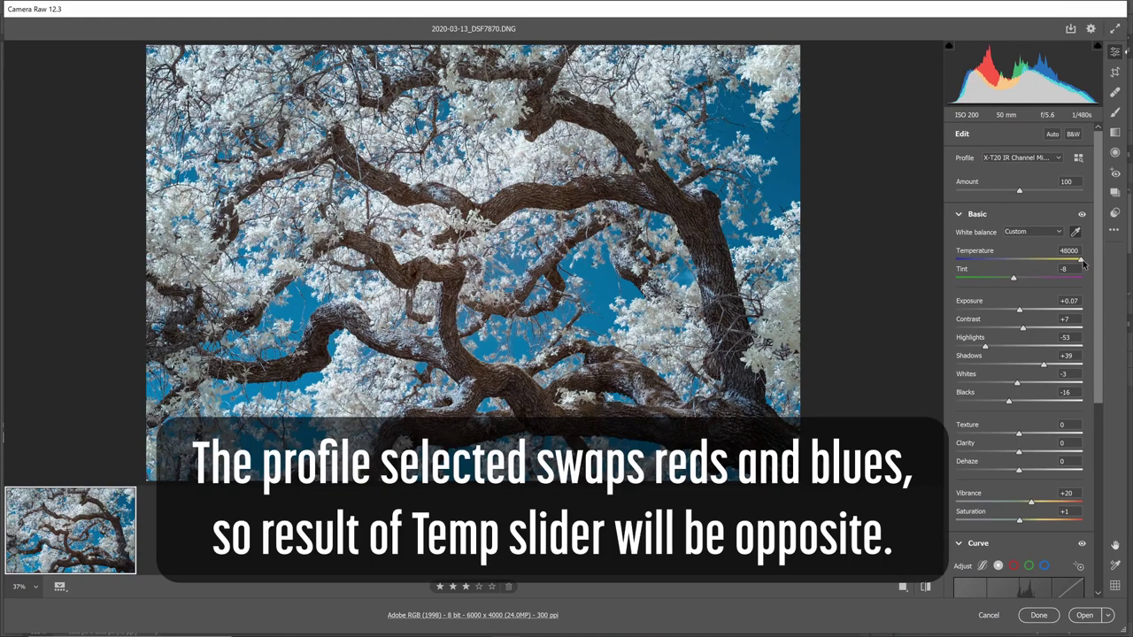
left_click_drag(1081, 262, 1029, 271)
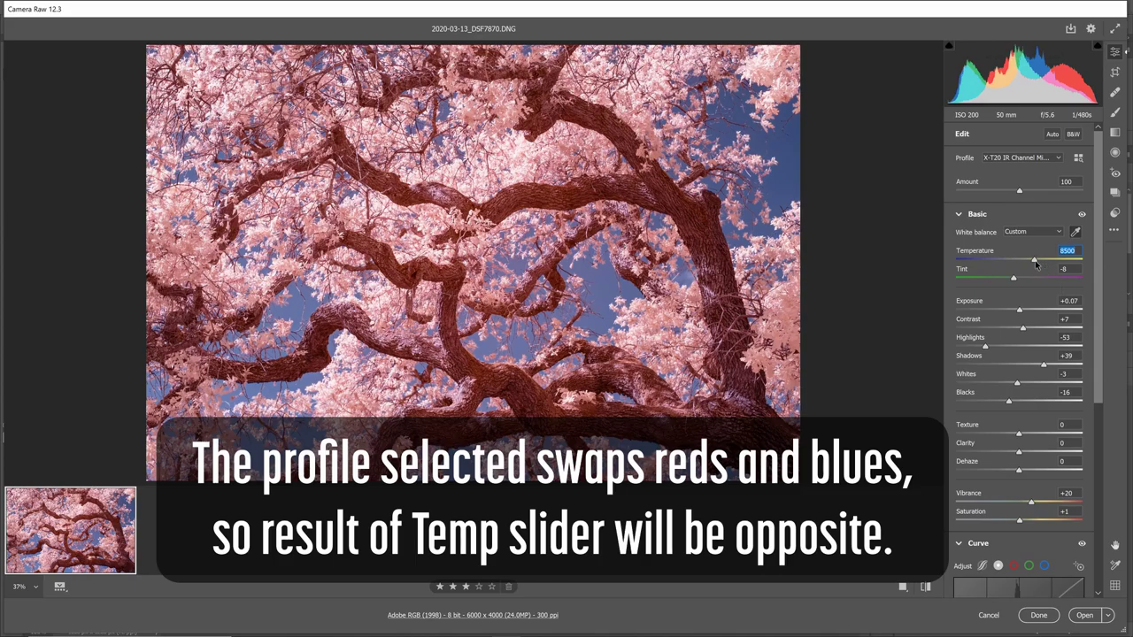
key("Up")
key("Up")
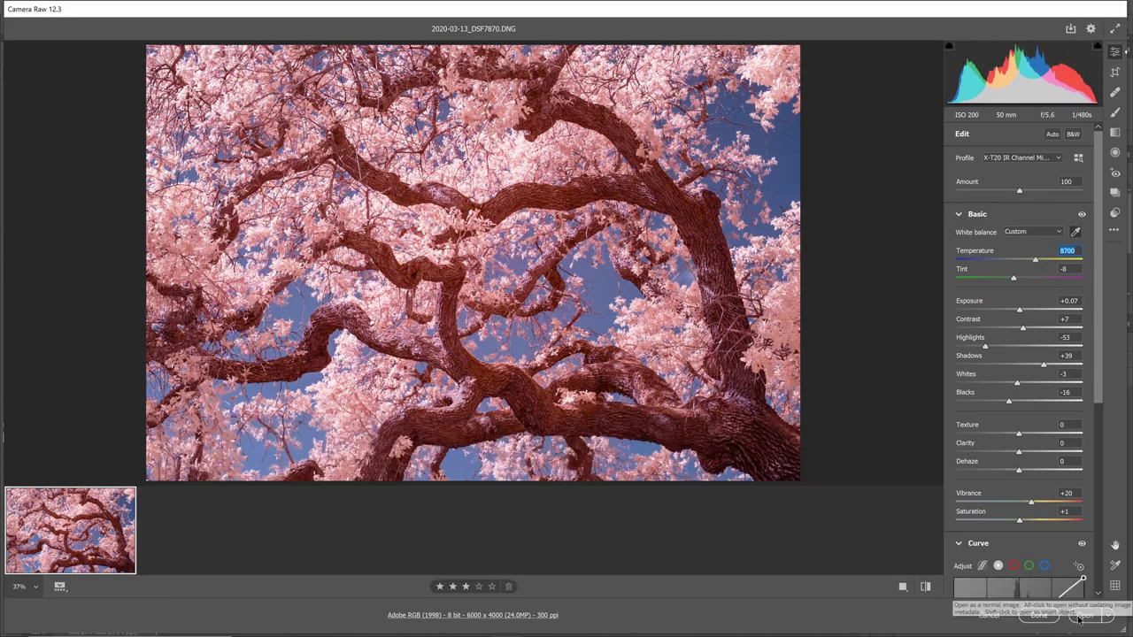
left_click(1078, 618)
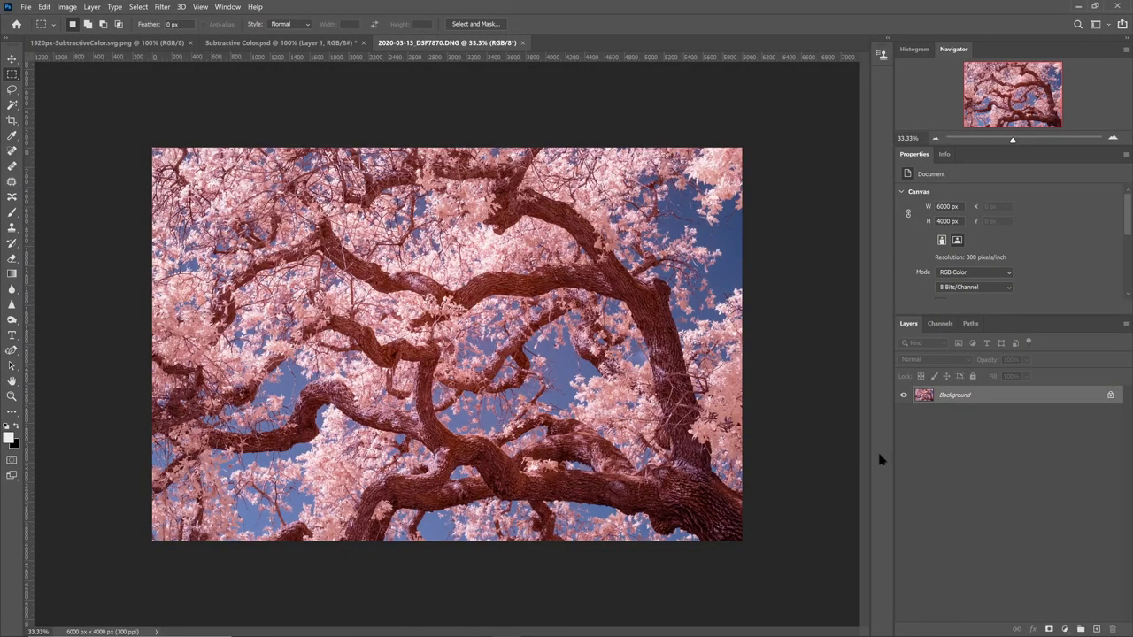
Fit the photo to the window and add a Color Balance 1 adjustment layer above Background
key("ctrl+0")
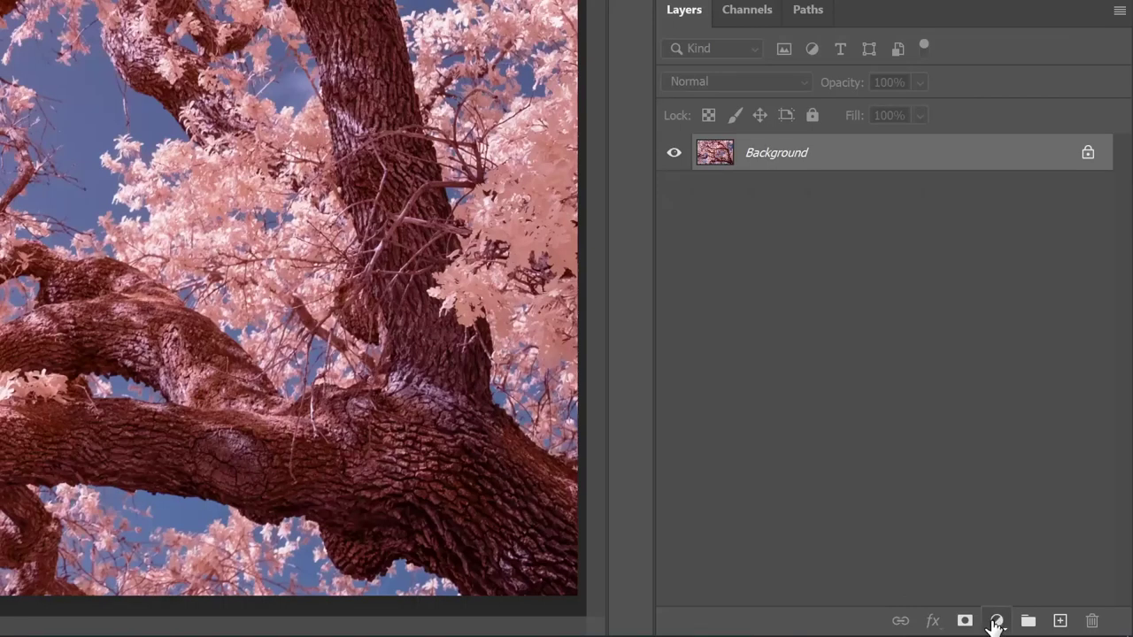
left_click(996, 622)
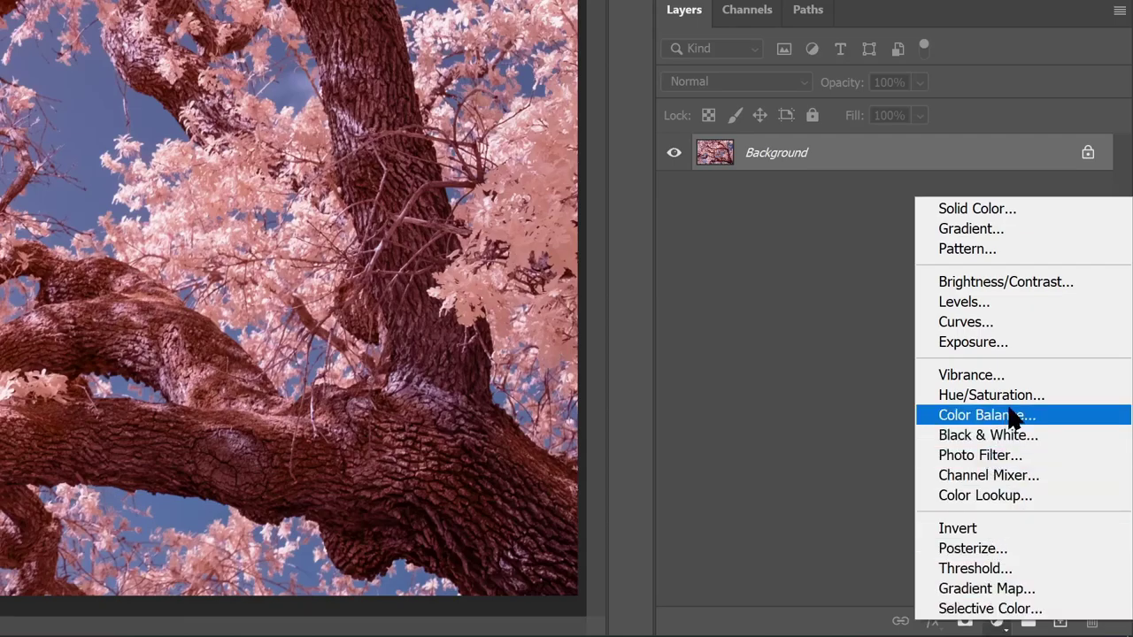
left_click(980, 423)
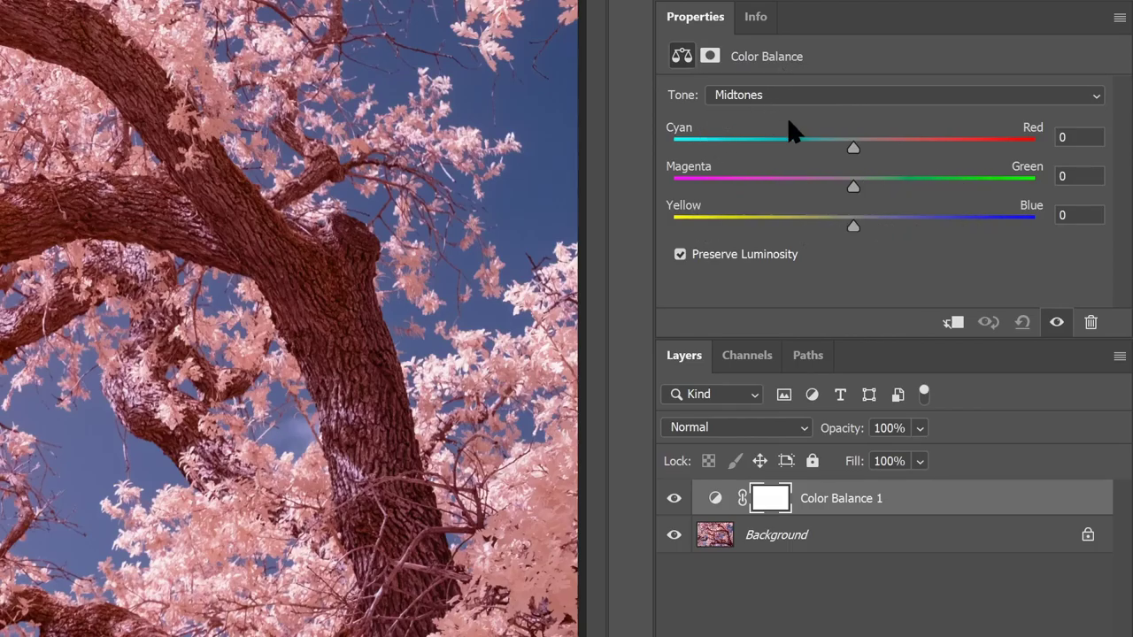
left_click(756, 98)
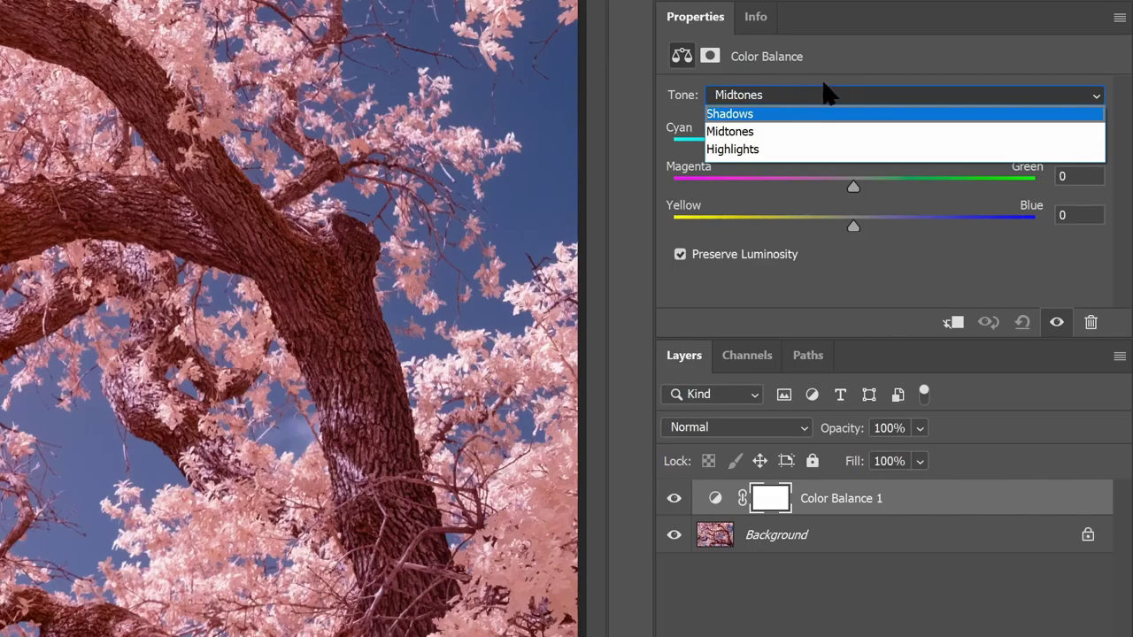
Set the Color Balance Shadows to Cyan/Red −29 and Magenta/Green +29
left_click(764, 113)
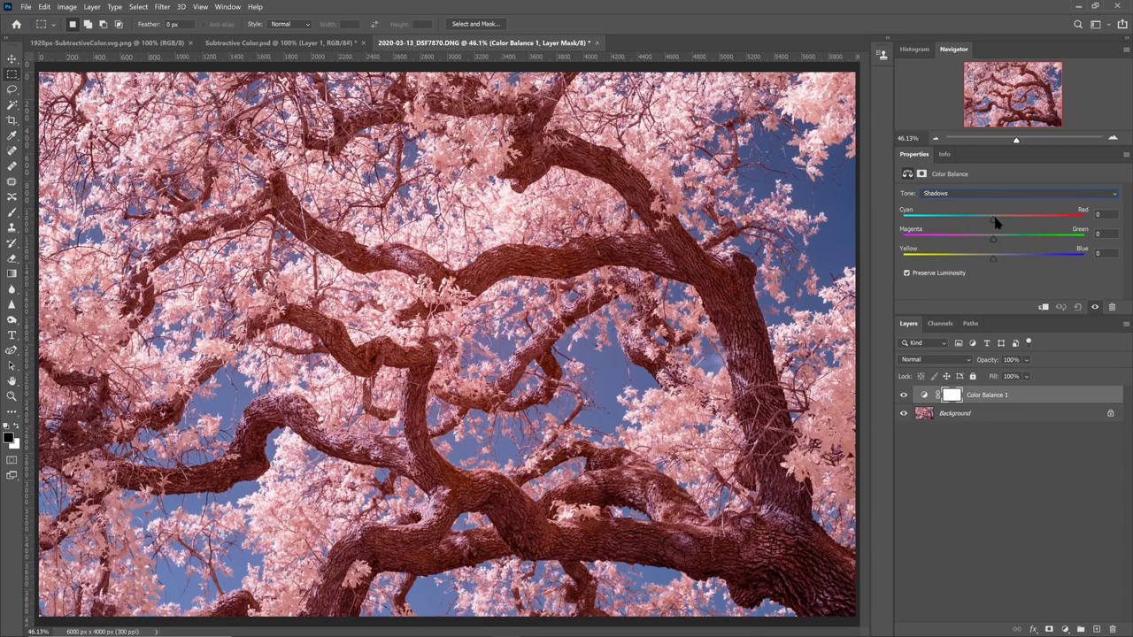
left_click_drag(991, 223, 985, 223)
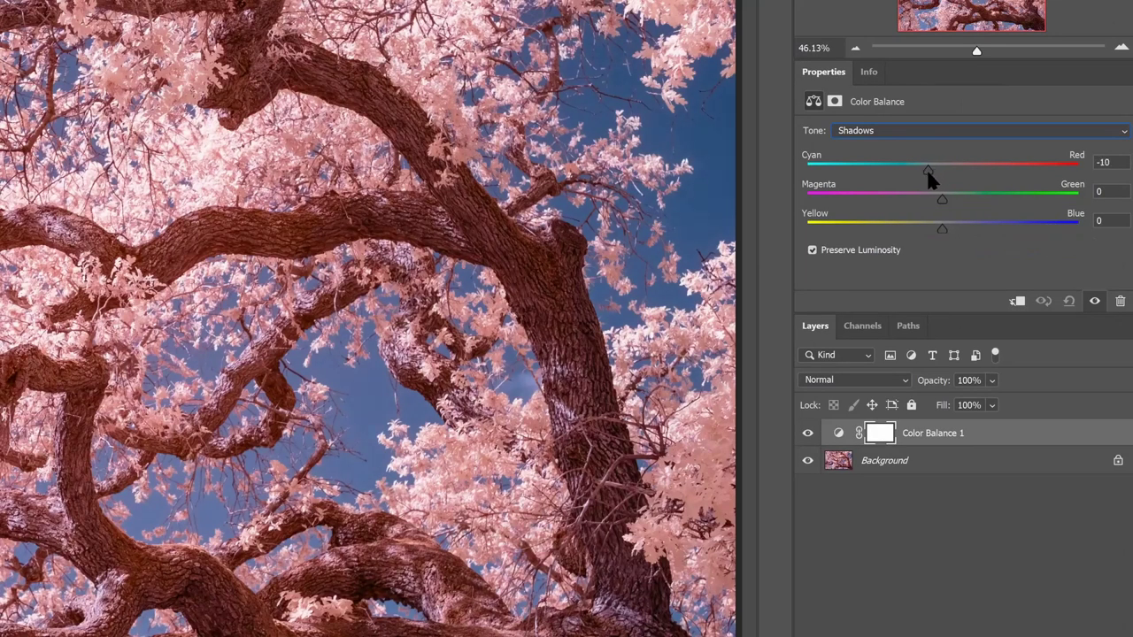
left_click_drag(927, 175, 905, 181)
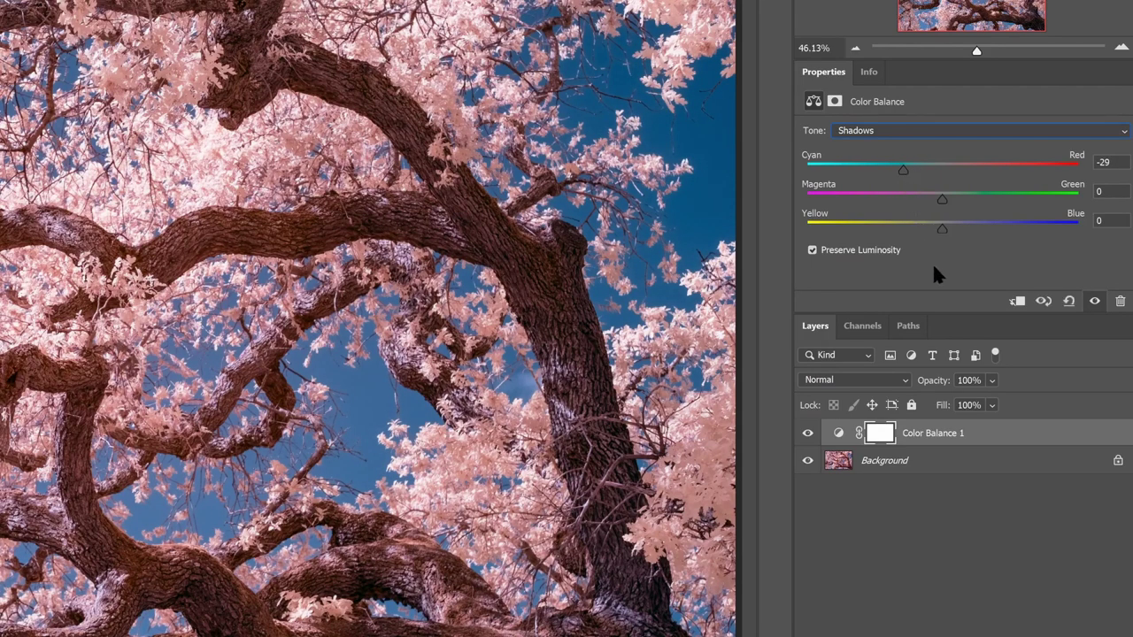
left_click_drag(942, 202, 979, 221)
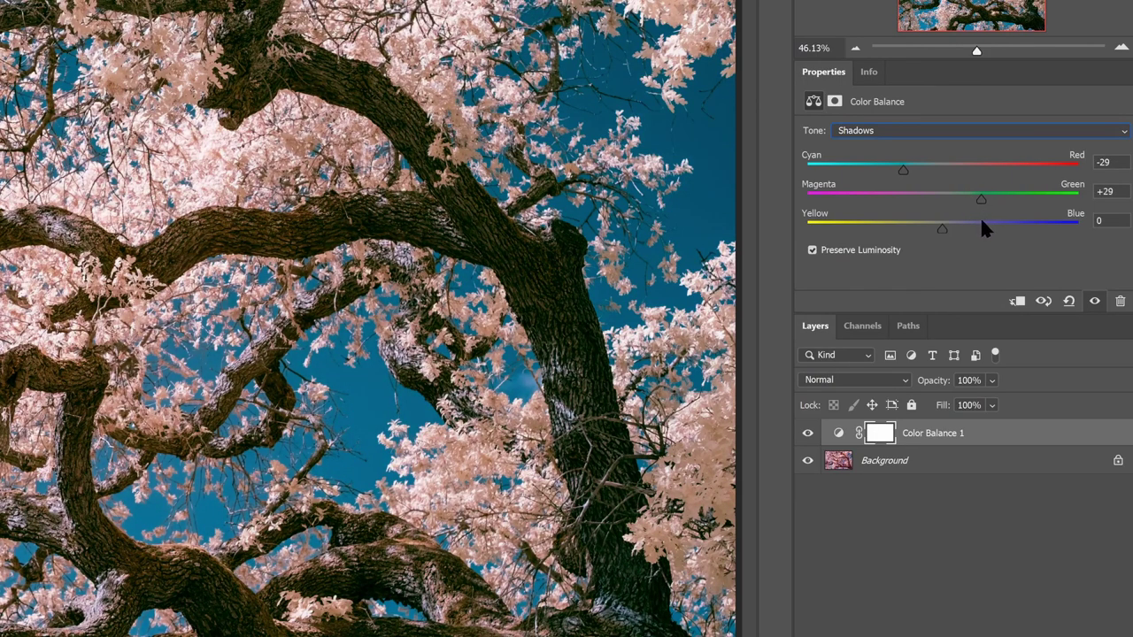
key("shift+Tab")
Switch the Color Balance tone to Midtones and set Cyan/Red to −16
left_click(879, 130)
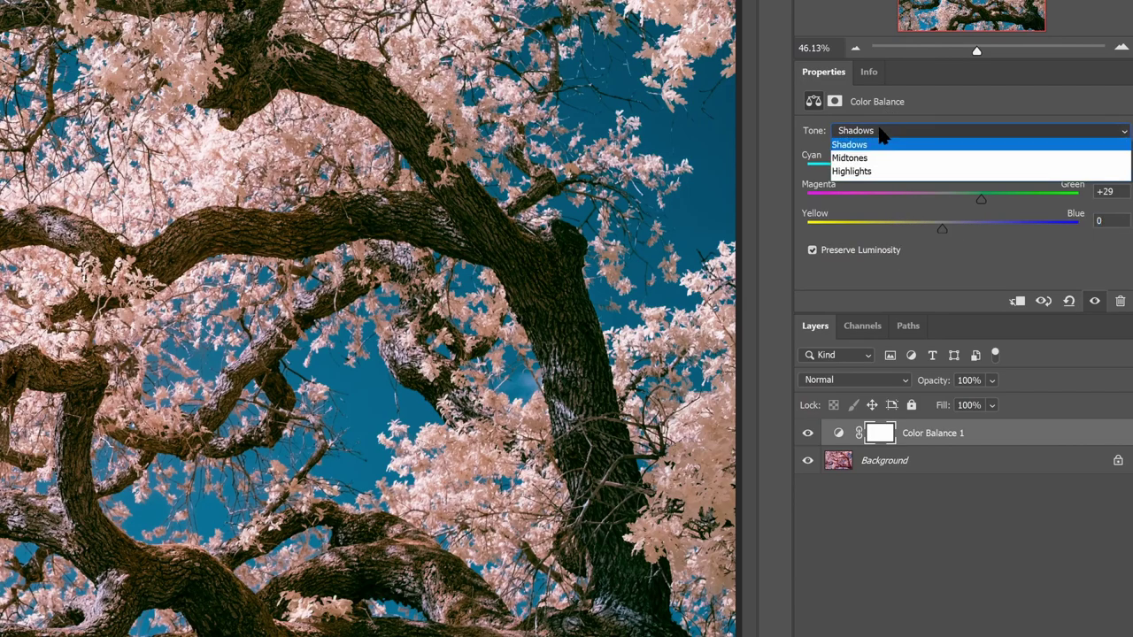
left_click(874, 160)
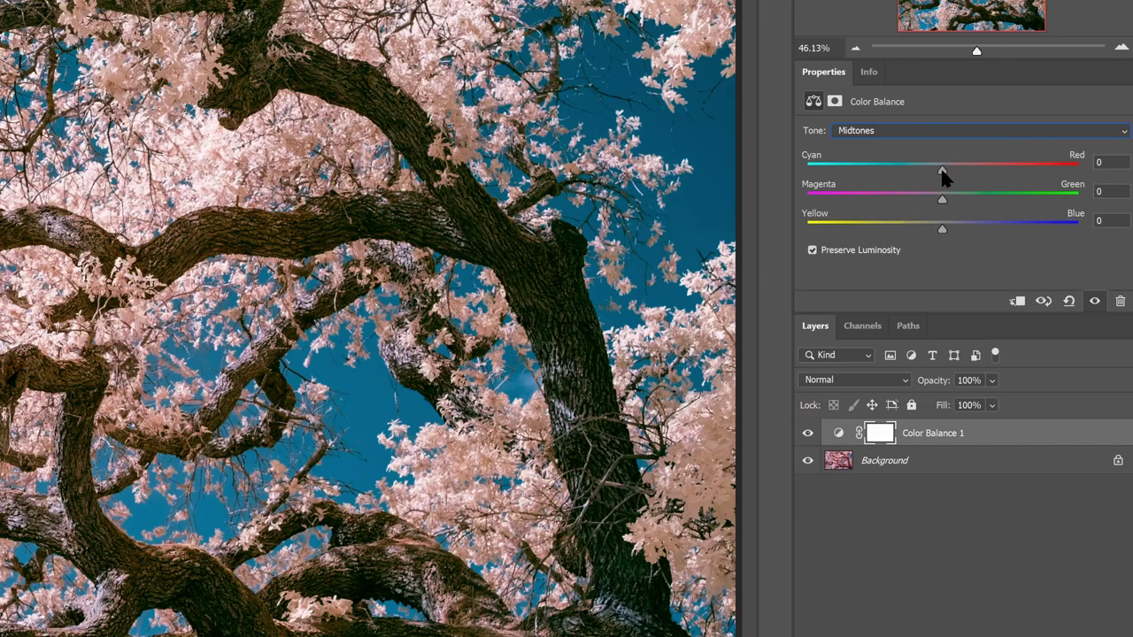
left_click_drag(944, 177, 950, 210)
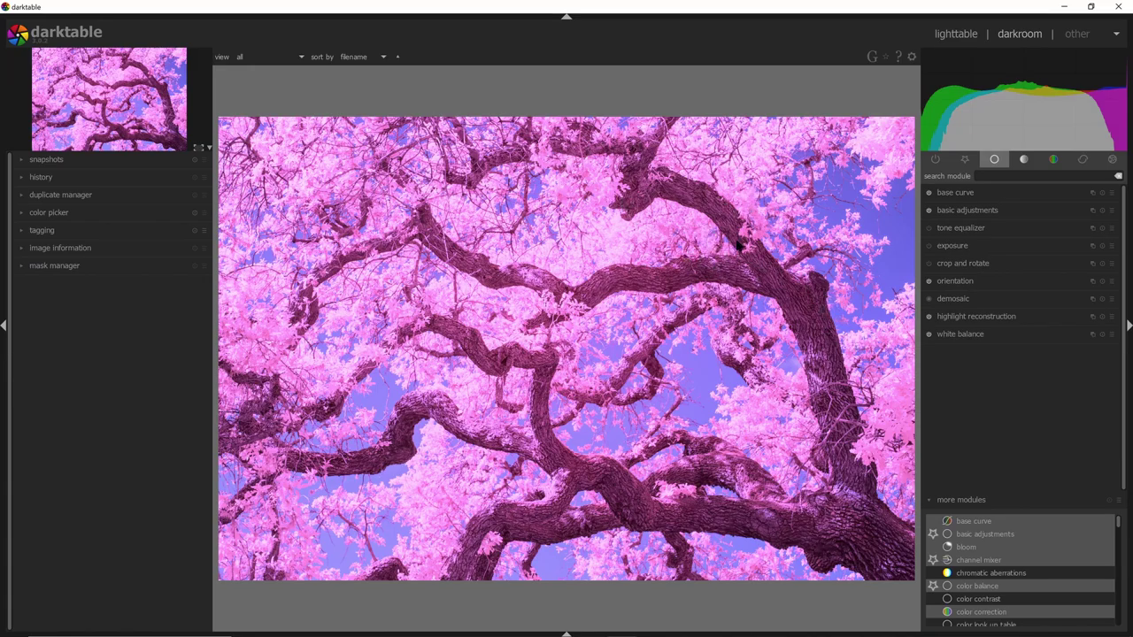
left_click(963, 336)
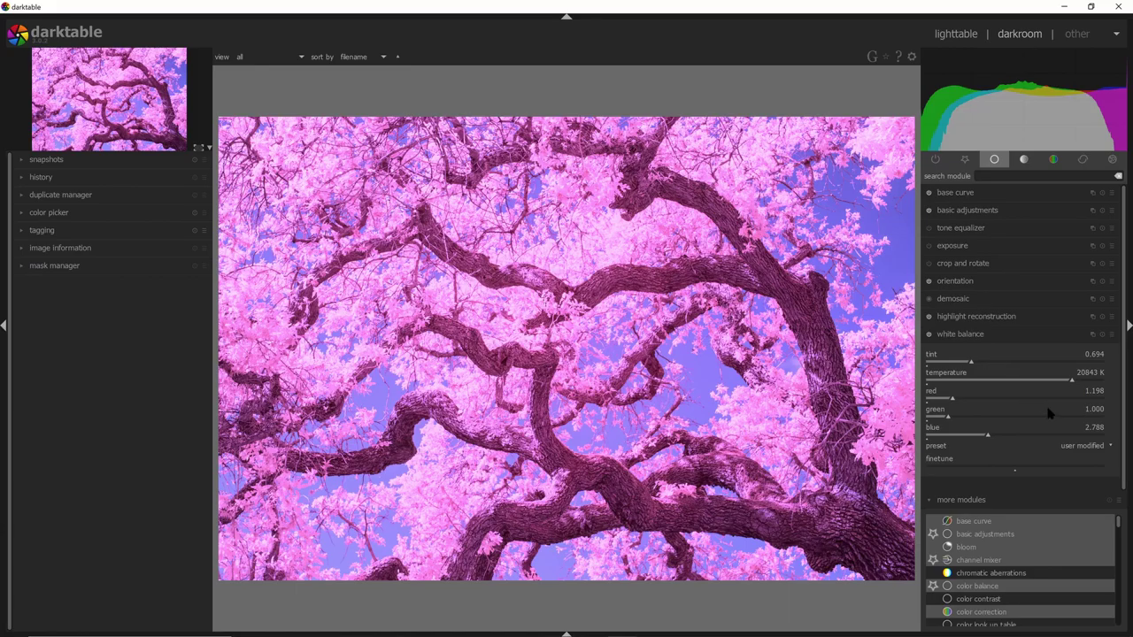
left_click(961, 334)
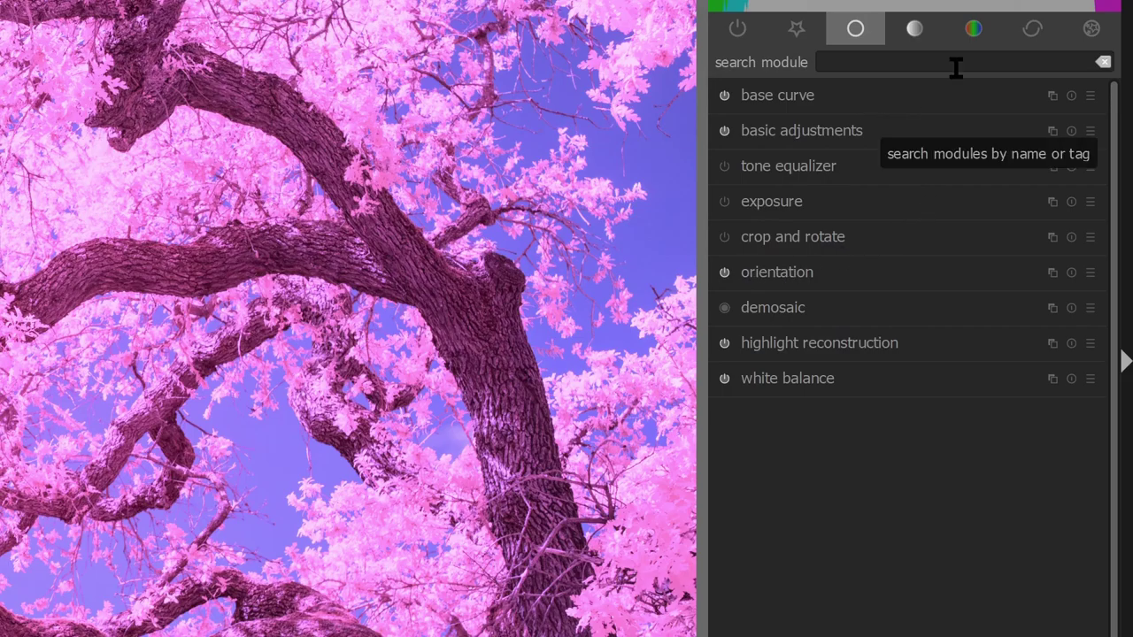
Expand darktable's color balance module from the color group and reach the shadows lift settings
left_click(973, 34)
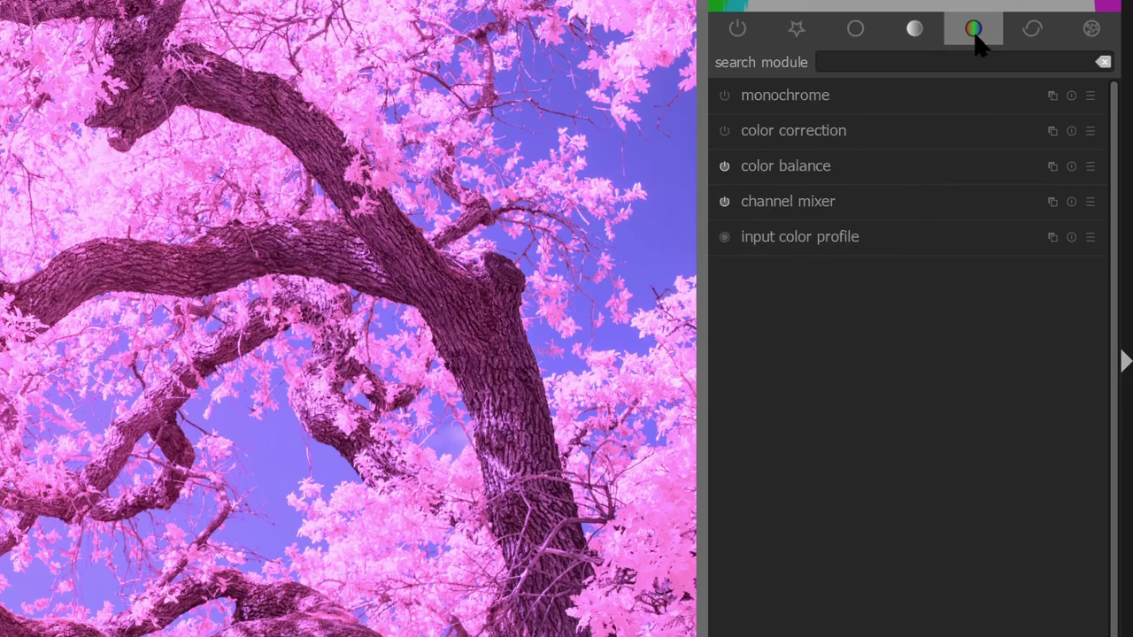
left_click(815, 167)
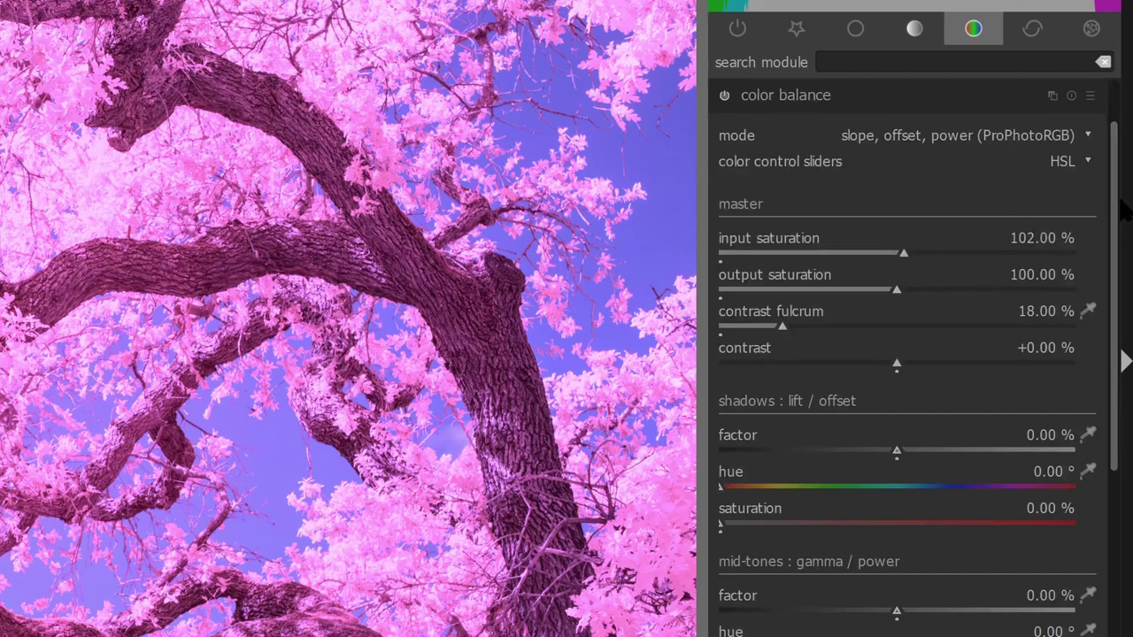
left_click_drag(1113, 212, 1112, 407)
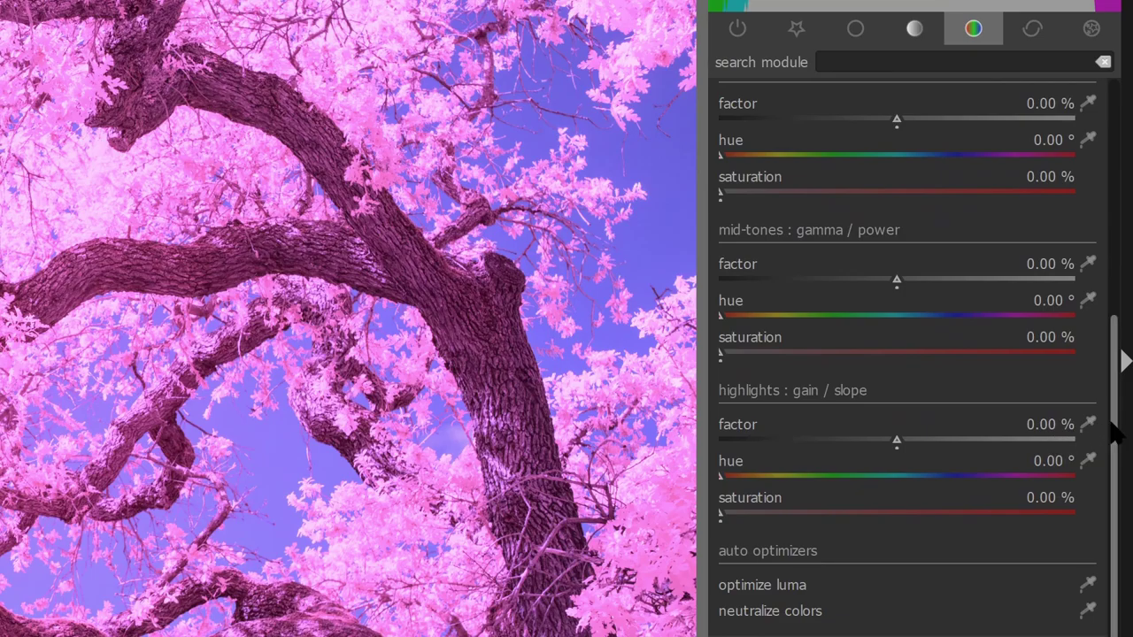
scroll(1113, 432, "up", 2)
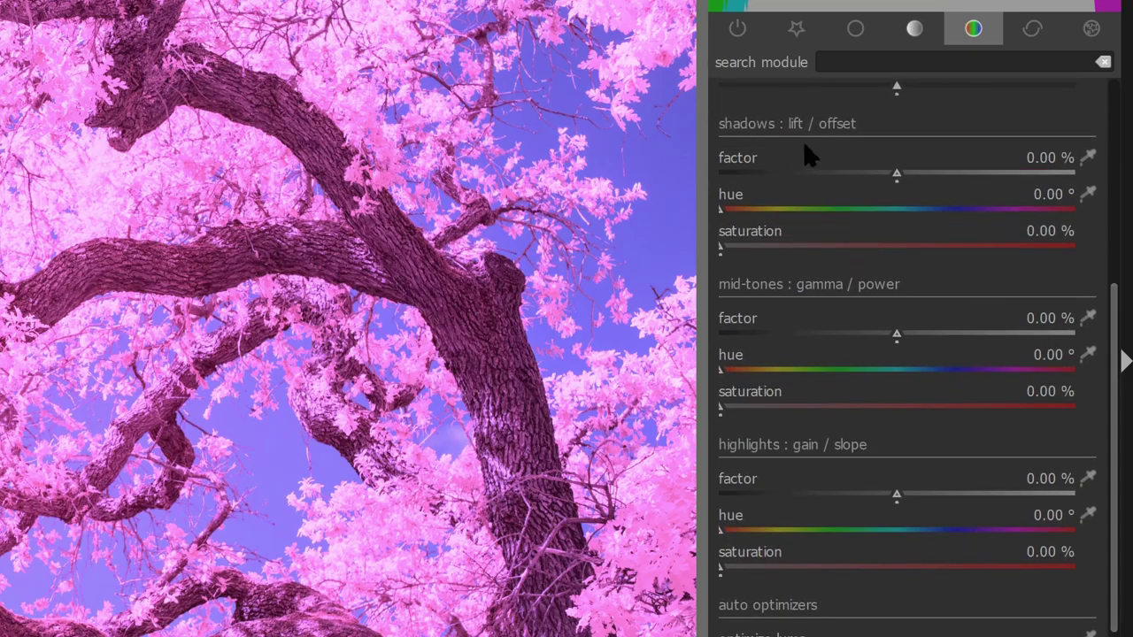
left_click(1087, 194)
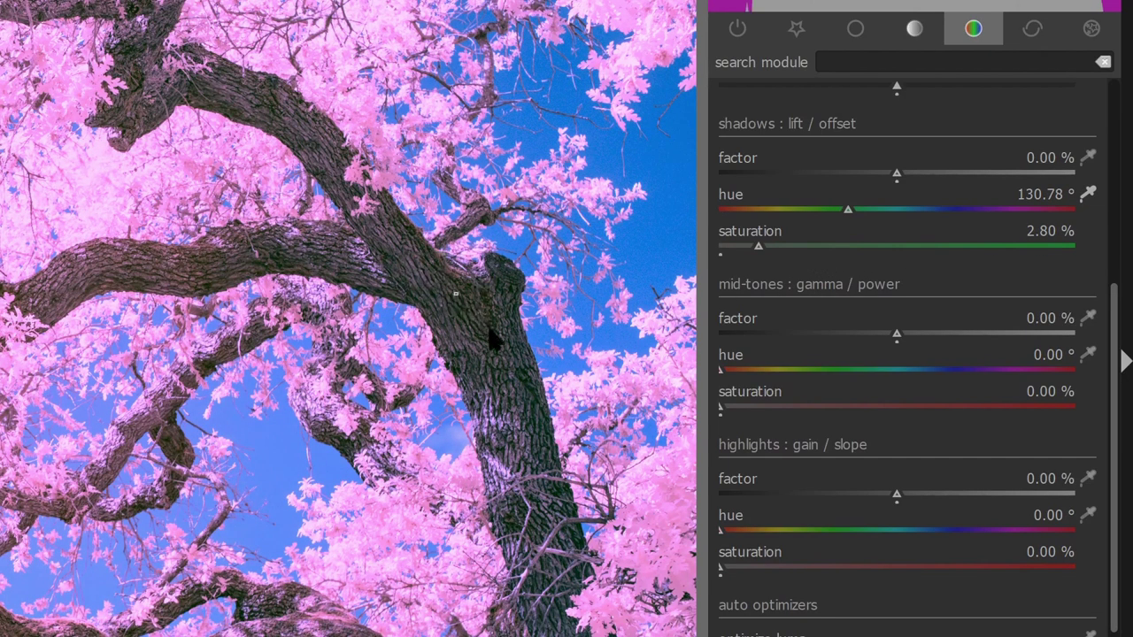
Sample the shadows hue from the trunk and branches to grey the bark and blue the sky
left_click(473, 311)
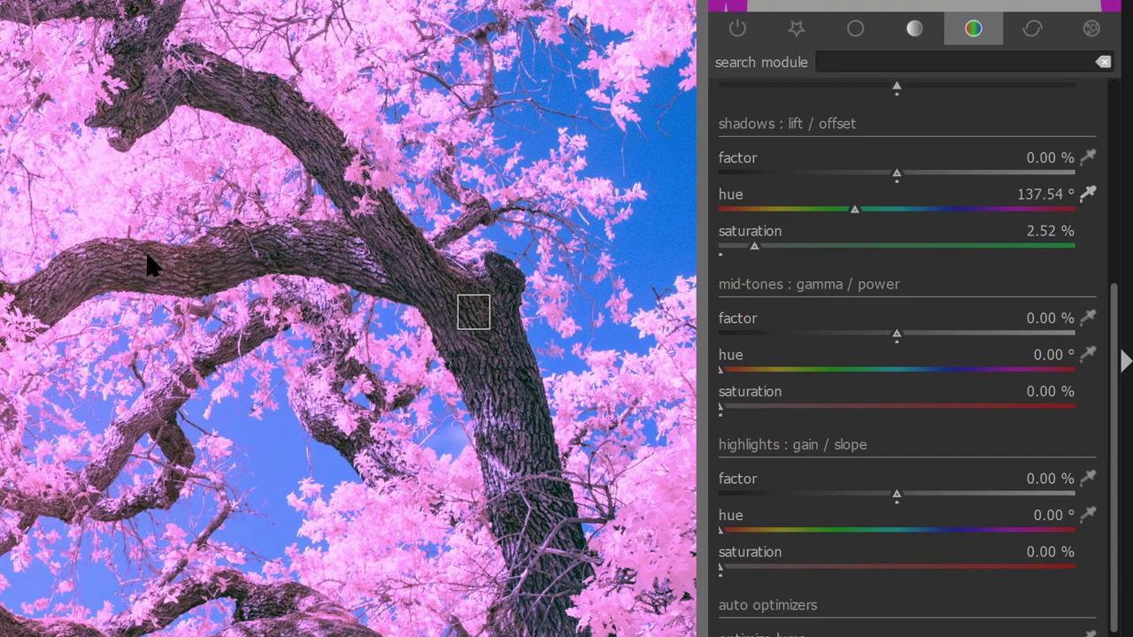
left_click_drag(147, 256, 188, 278)
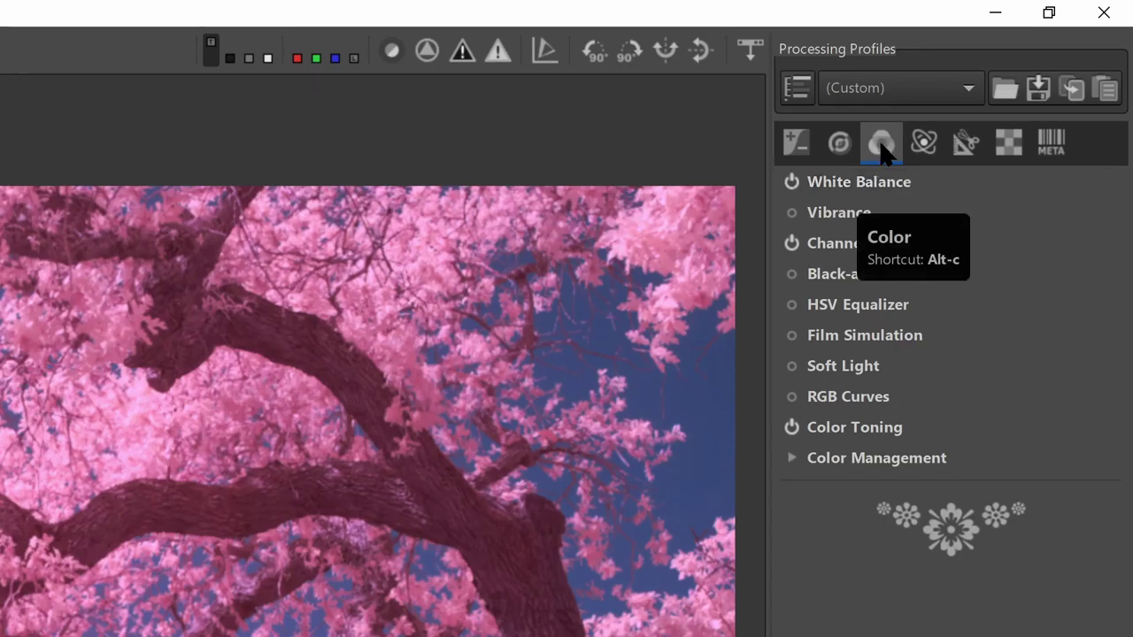
Expand Color Toning and set its Method to Color Balance Shadows/Midtones/Highlights
left_click(854, 429)
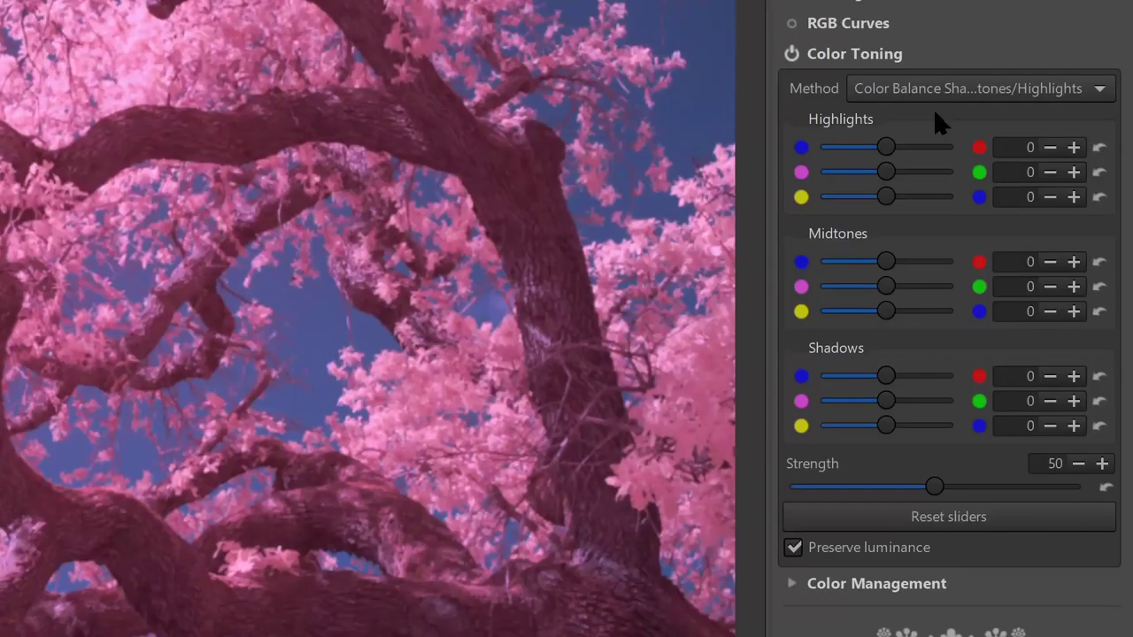
left_click(1000, 463)
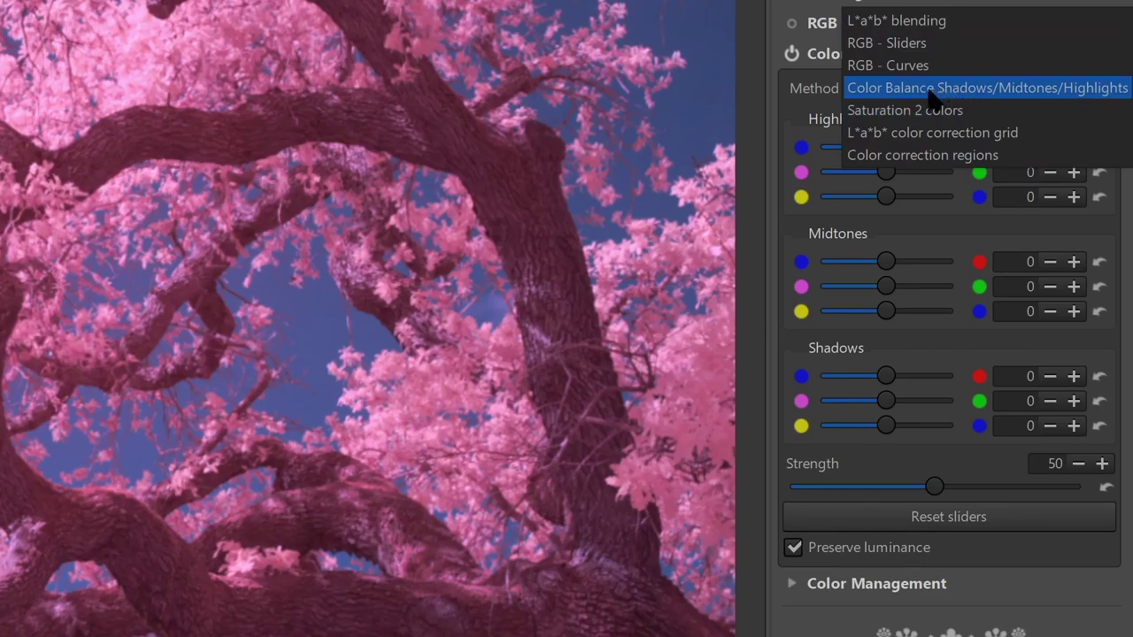
left_click(928, 89)
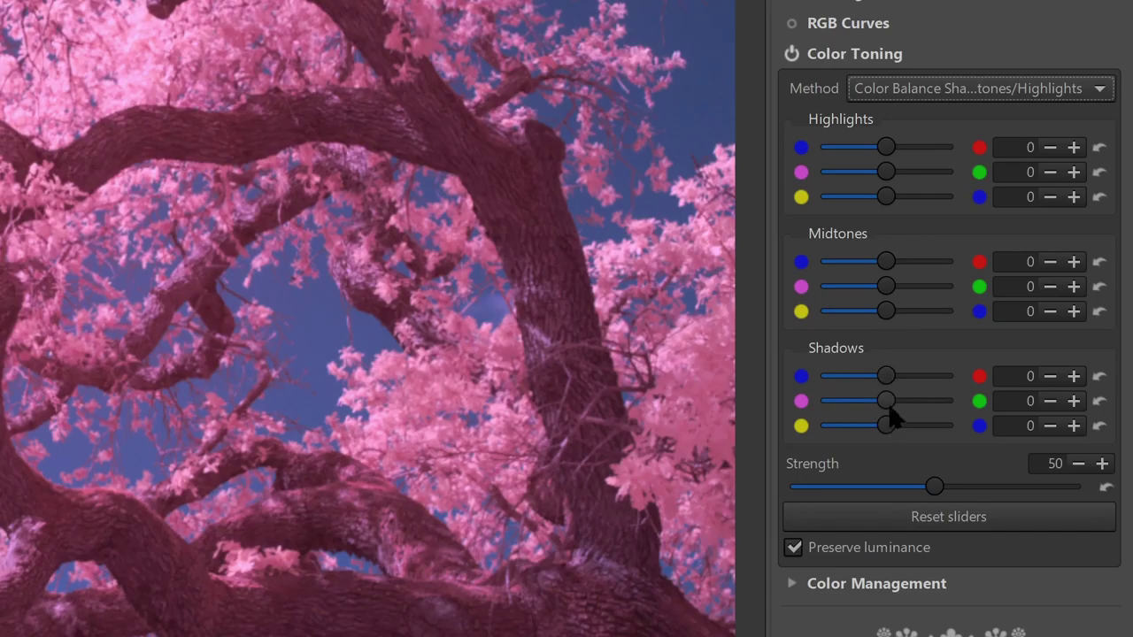
Set Color Toning Shadows to green 33, red −4 and Midtones to green 16, red −8
left_click_drag(884, 397, 904, 404)
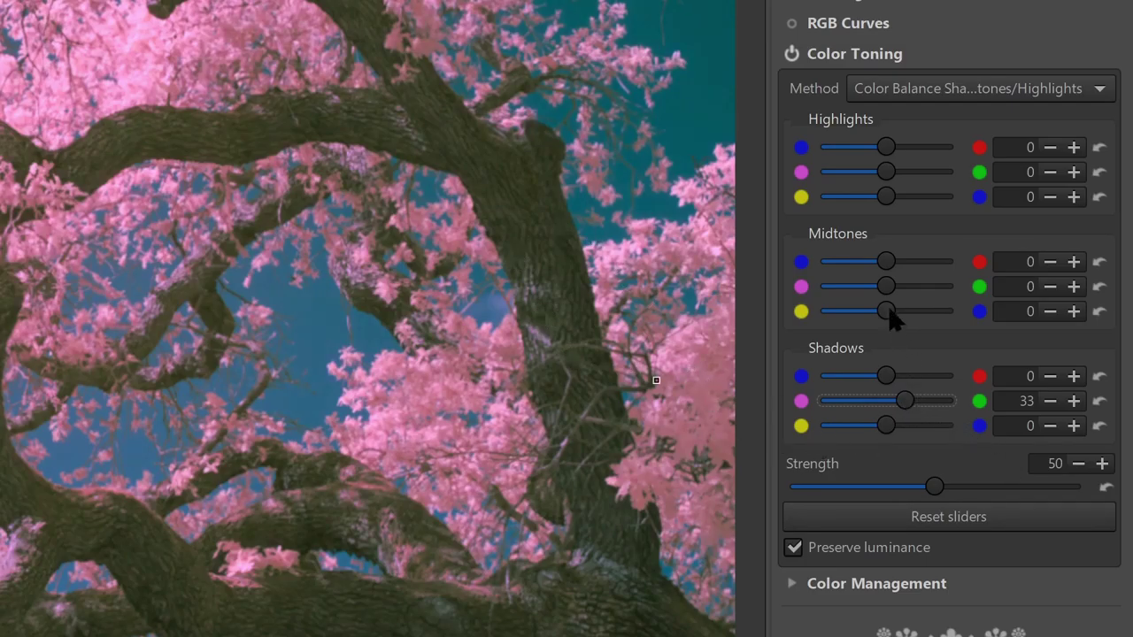
left_click_drag(886, 287, 895, 287)
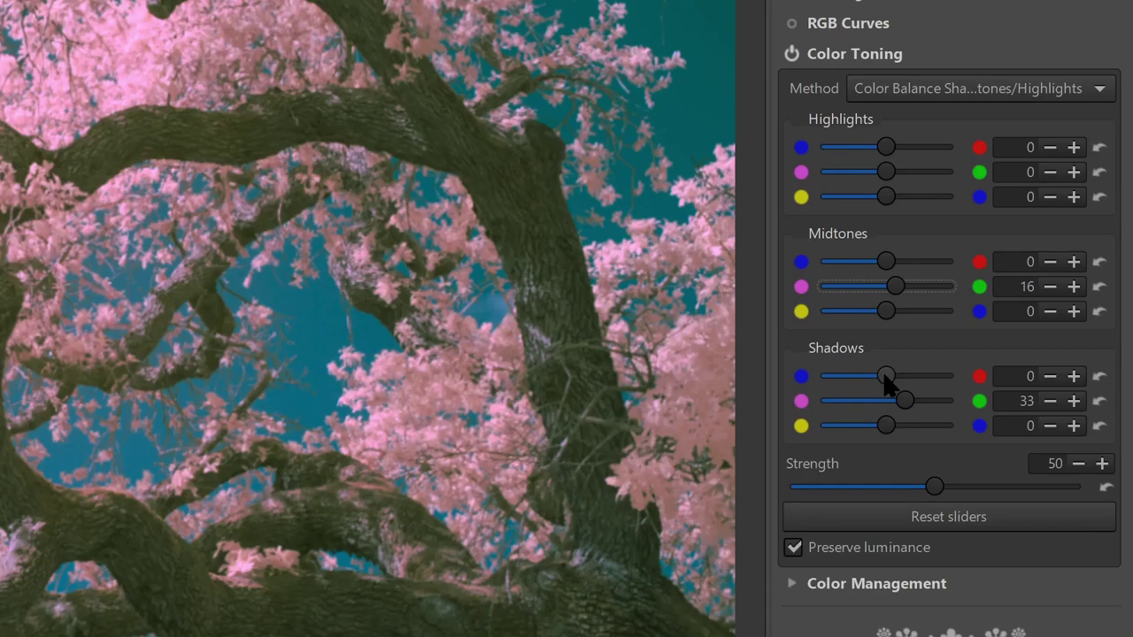
mouse_move(884, 376)
left_mouse_down()
mouse_move(906, 381)
mouse_move(889, 394)
left_mouse_up()
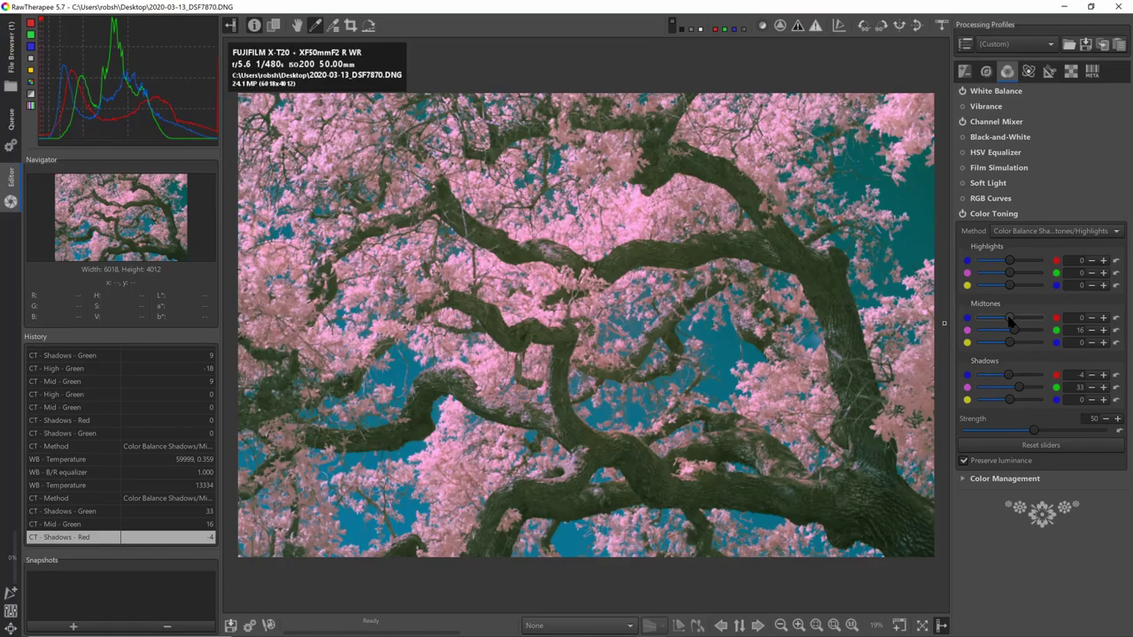
left_click_drag(1009, 319, 1006, 319)
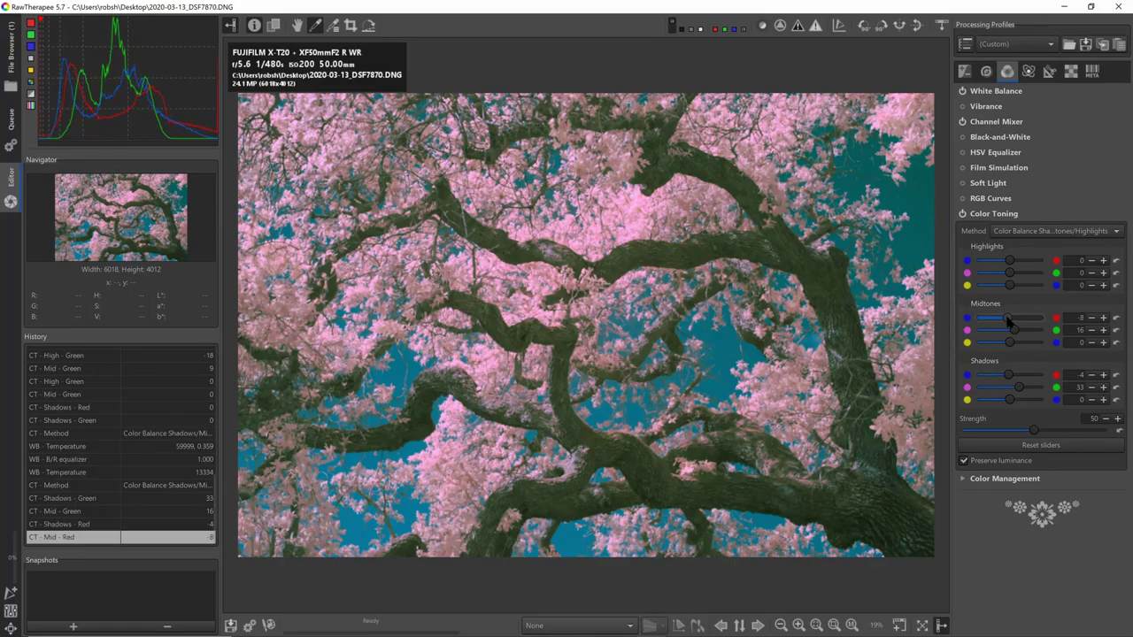